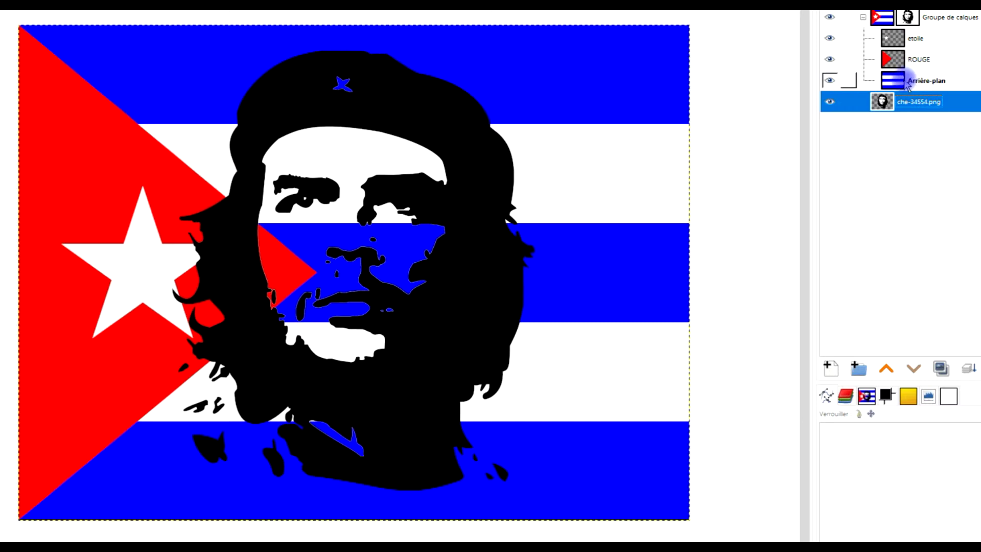
# Hide the etoile and ROUGE layers and show them again to preview the flag's layers
pyautogui.click(828, 38)
pyautogui.click(829, 59)
pyautogui.click(829, 59)
pyautogui.click(829, 38)
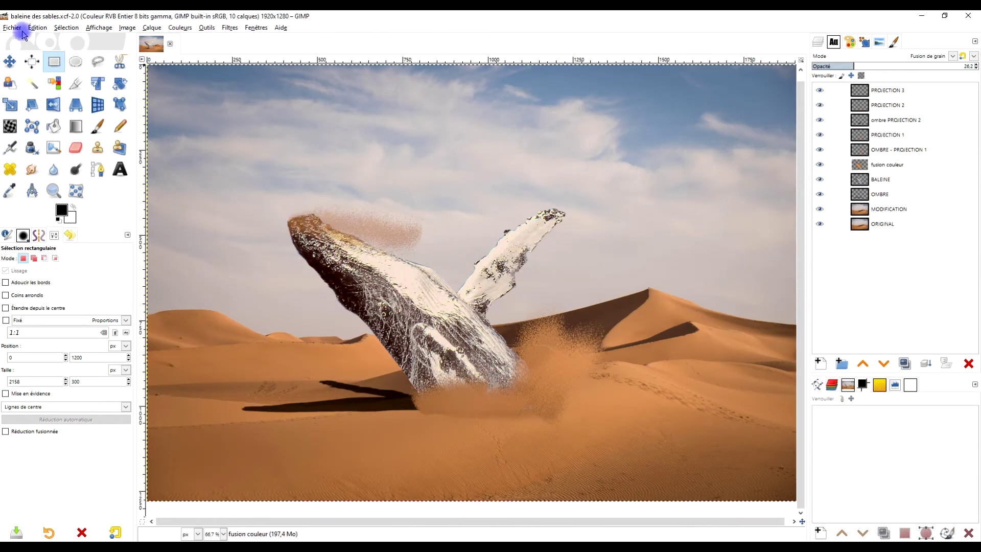
# Create a new 2000 x 1500 px RGB image filled with white
pyautogui.click(12, 28)
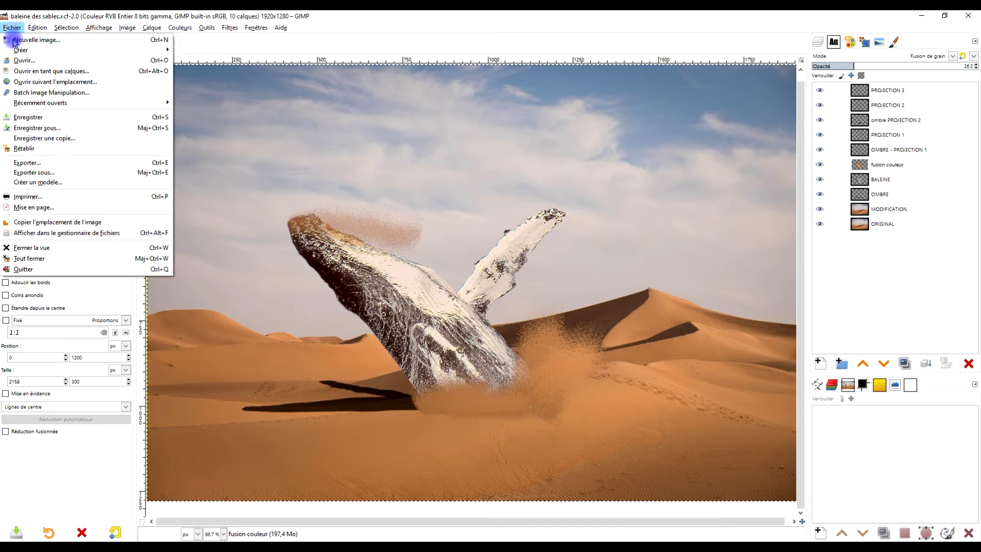
pyautogui.click(46, 41)
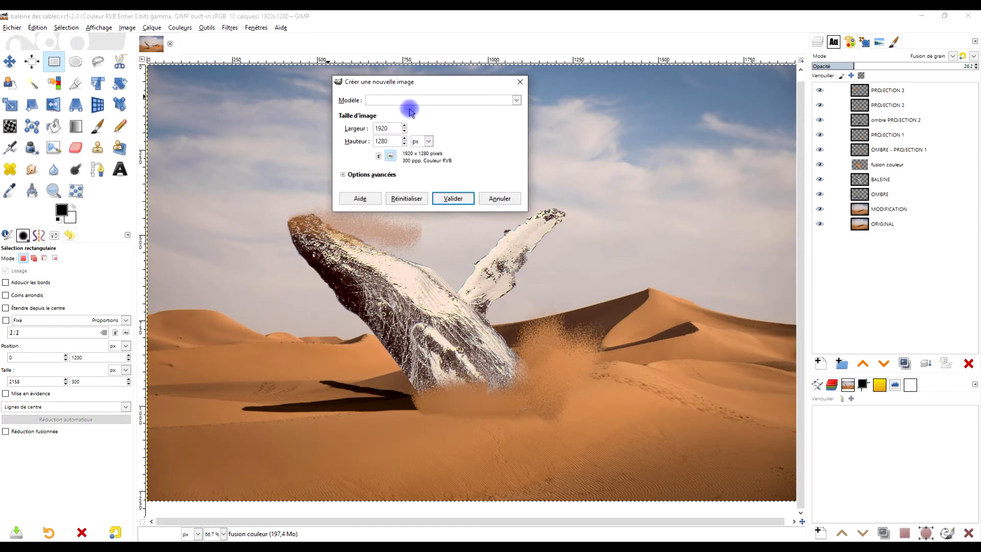
pyautogui.doubleClick(396, 143)
pyautogui.write('1')
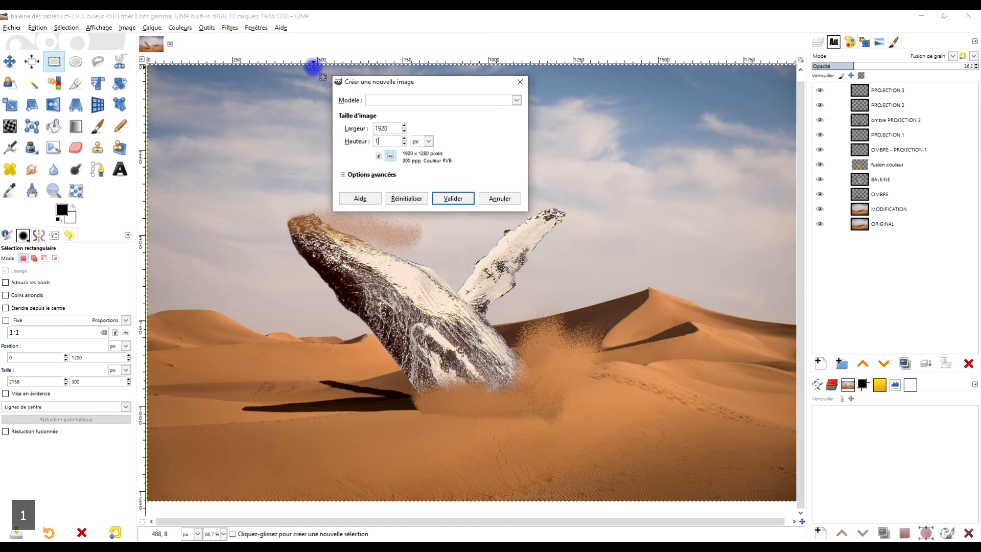
pyautogui.doubleClick(384, 128)
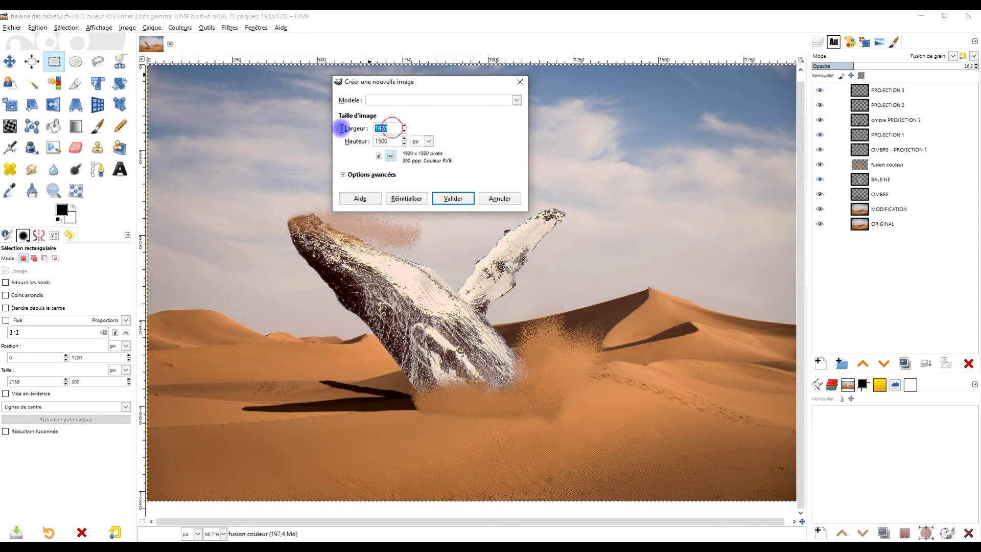
pyautogui.write('20')
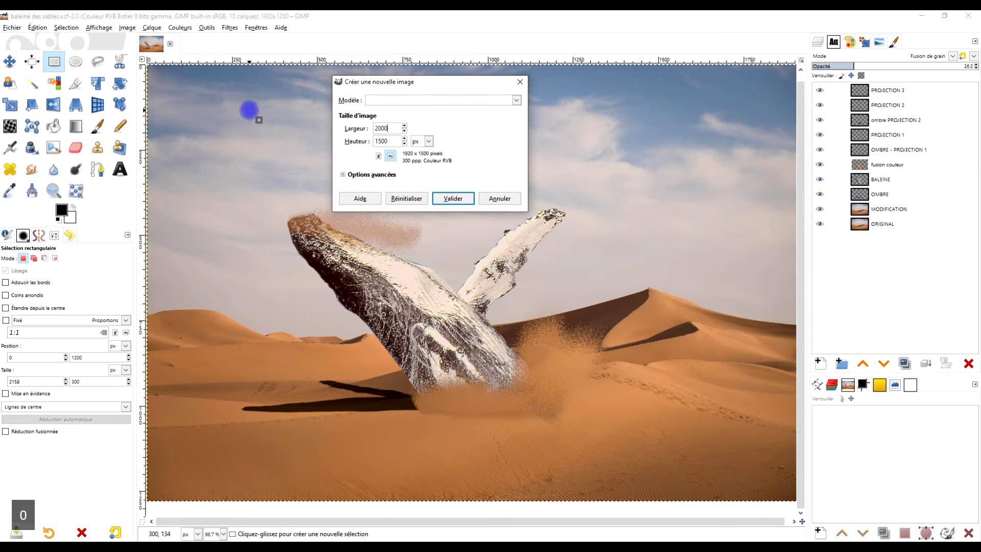
pyautogui.click(346, 176)
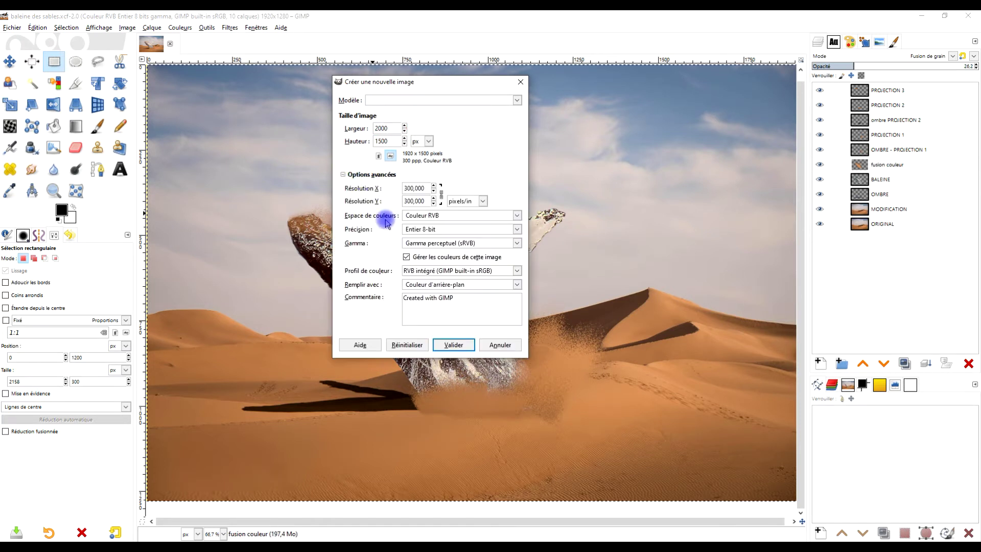
pyautogui.click(447, 283)
pyautogui.click(433, 319)
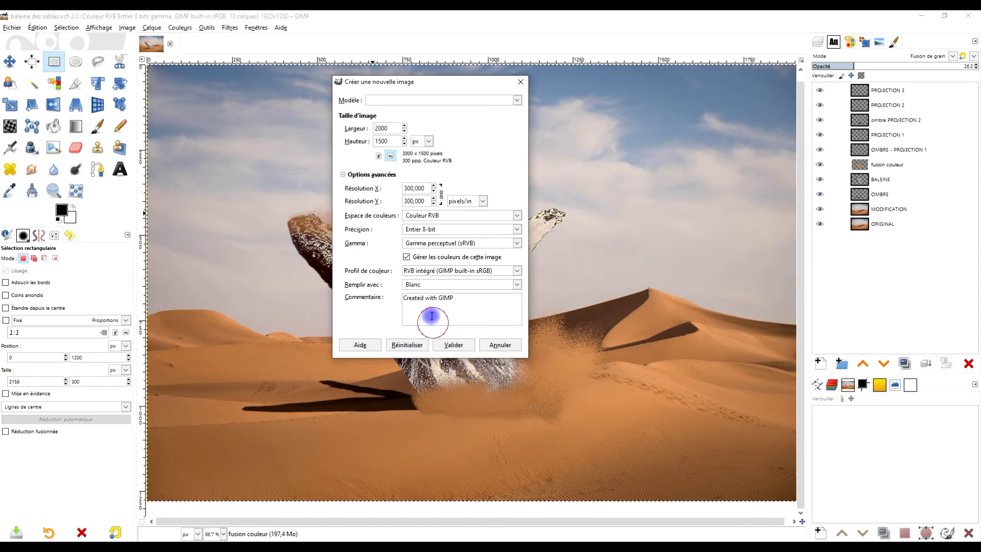
pyautogui.click(461, 346)
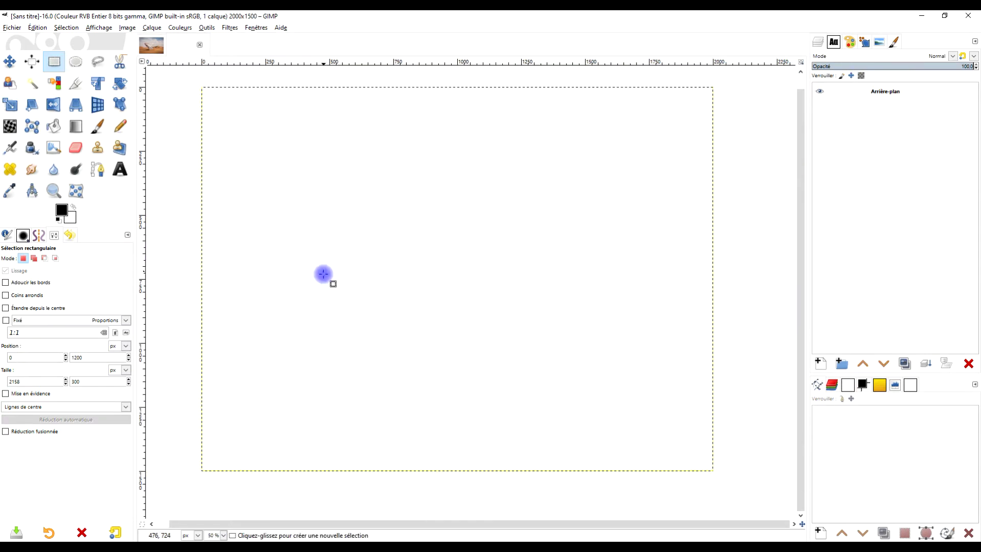
# Set the foreground colour to blue and the background colour to red
pyautogui.click(61, 210)
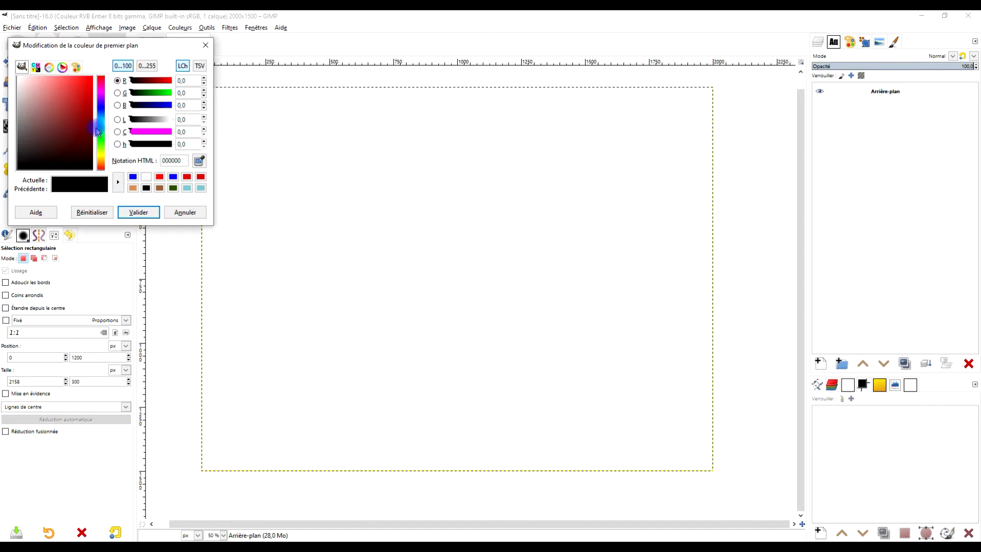
pyautogui.click(104, 114)
pyautogui.click(134, 178)
pyautogui.click(139, 212)
pyautogui.click(71, 217)
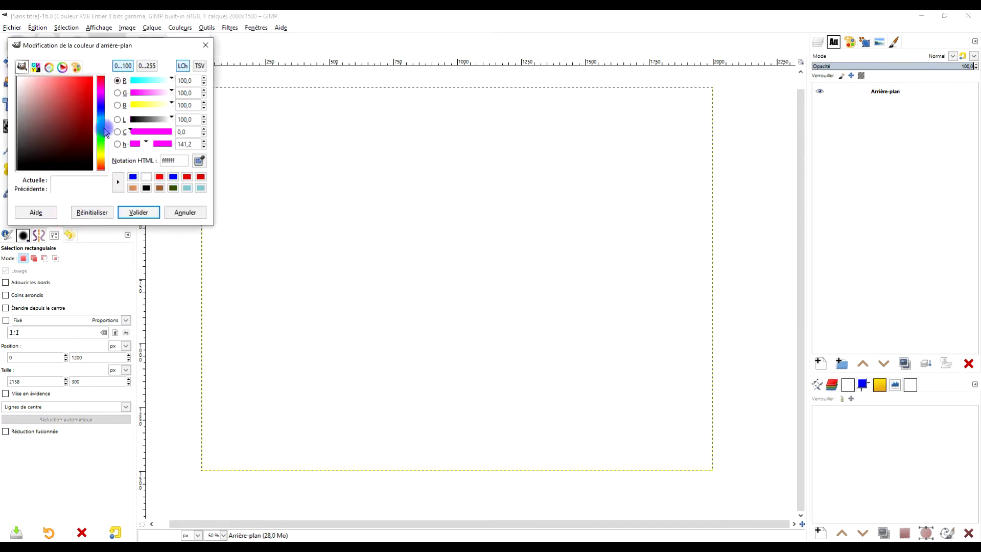
pyautogui.click(89, 85)
pyautogui.click(143, 210)
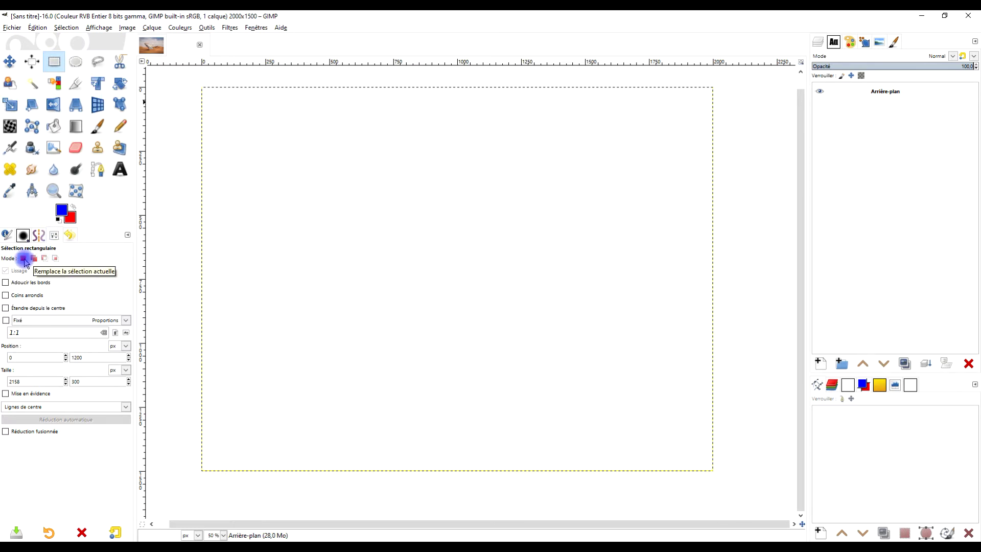
# Draw a rectangular selection about 2152 px wide across the canvas's upper edge and set its position to 0, 0
pyautogui.moveTo(192, 84); pyautogui.dragTo(743, 155)
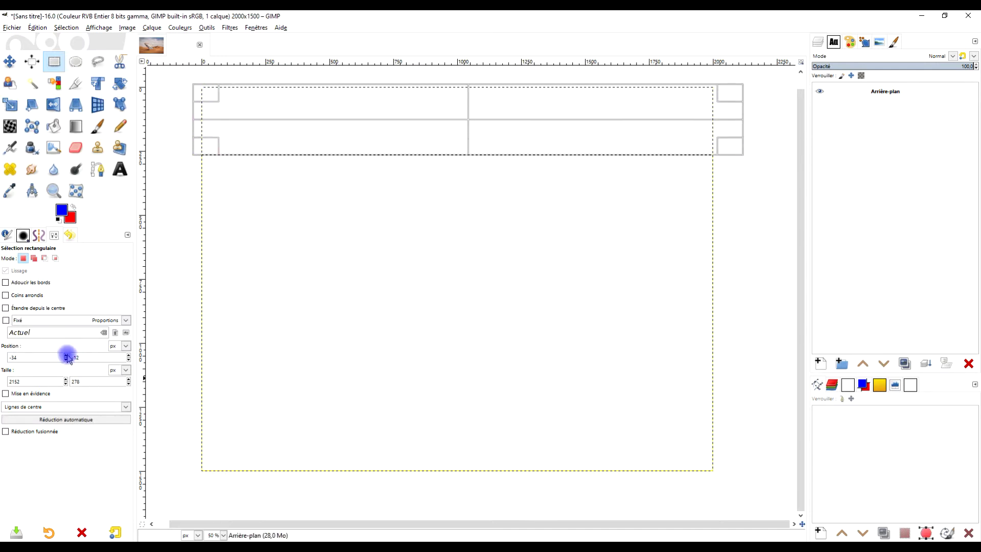
pyautogui.tripleClick(37, 358)
pyautogui.write('0')
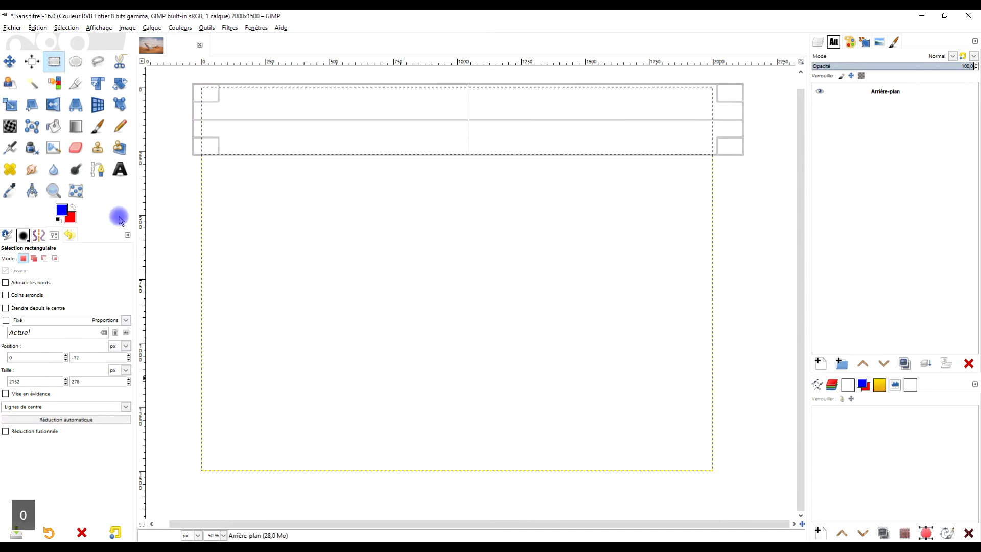
pyautogui.tripleClick(88, 358)
pyautogui.write('0')
pyautogui.press('Return')
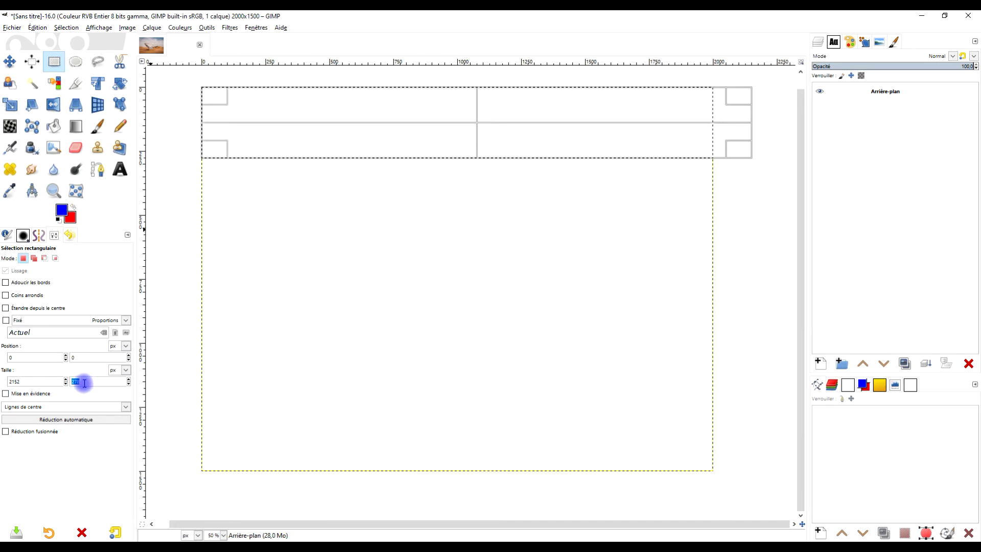
# Set the selection's height to 300 px and fill it with the blue foreground colour
pyautogui.write('300')
pyautogui.press('Return')
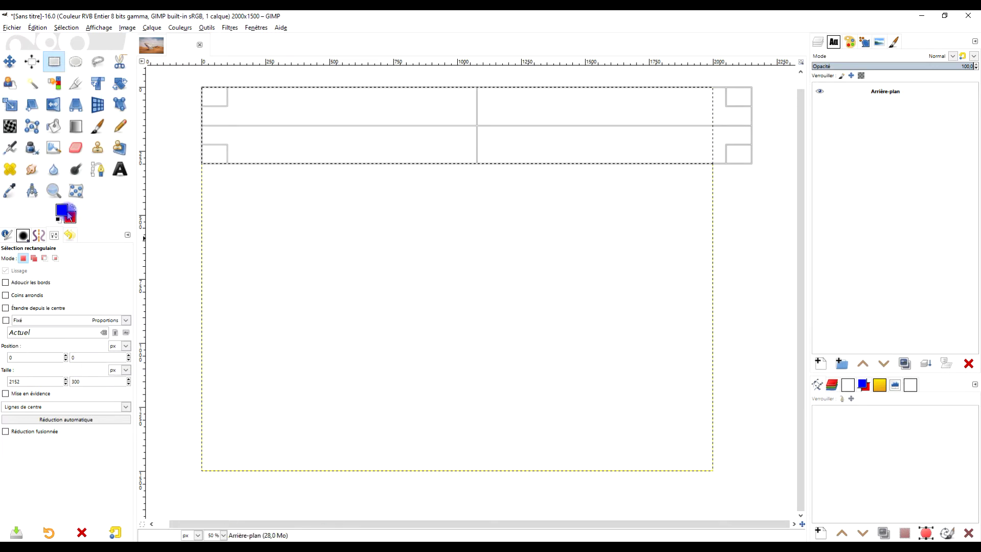
pyautogui.moveTo(61, 212); pyautogui.dragTo(449, 319)
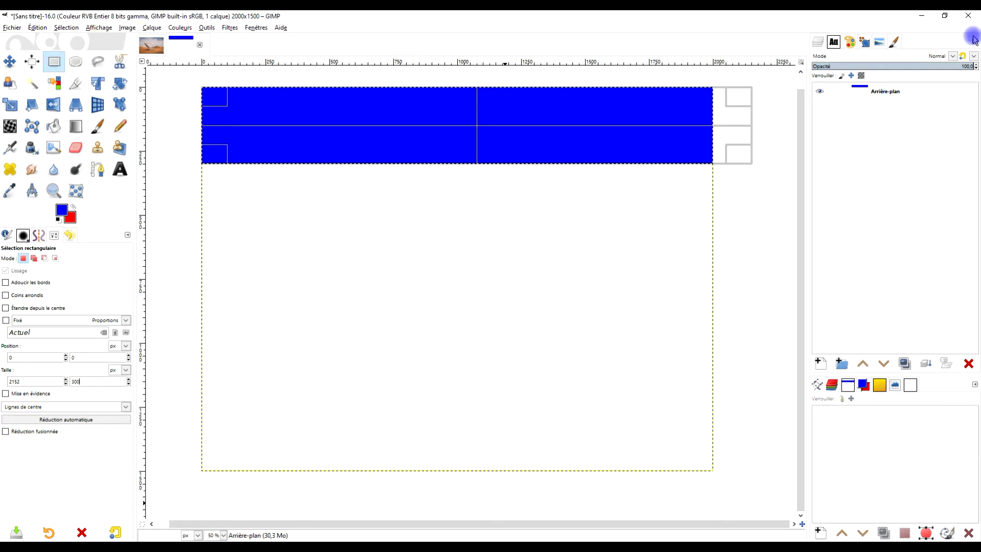
# Shift the rectangular selection directly below the first blue stripe, at Y 300, and set its height to 300 px
pyautogui.moveTo(461, 105); pyautogui.dragTo(449, 244)
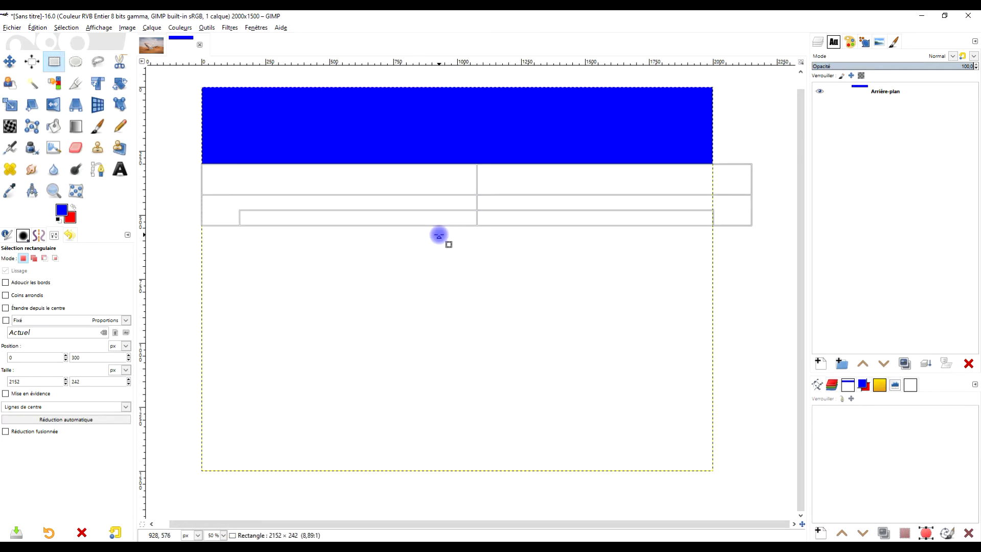
pyautogui.moveTo(448, 244); pyautogui.dragTo(449, 244)
pyautogui.doubleClick(74, 381)
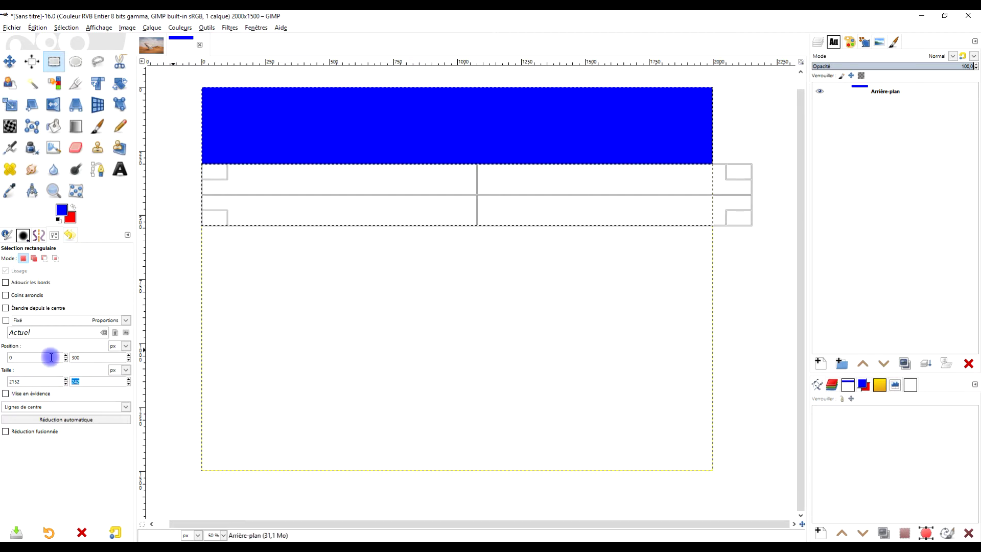
pyautogui.write('300')
pyautogui.press('Return')
# Shift the selection to Y 600 with a height of 300 px and fill it with blue as the middle stripe
pyautogui.moveTo(439, 160); pyautogui.dragTo(445, 320)
pyautogui.doubleClick(82, 381)
pyautogui.write('300')
pyautogui.press('Return')
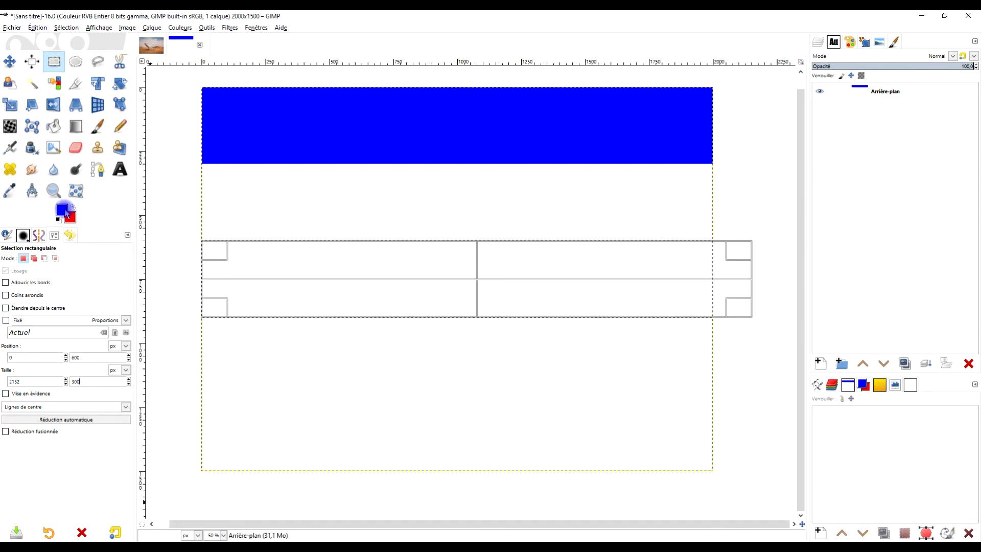
pyautogui.moveTo(66, 213); pyautogui.dragTo(309, 256)
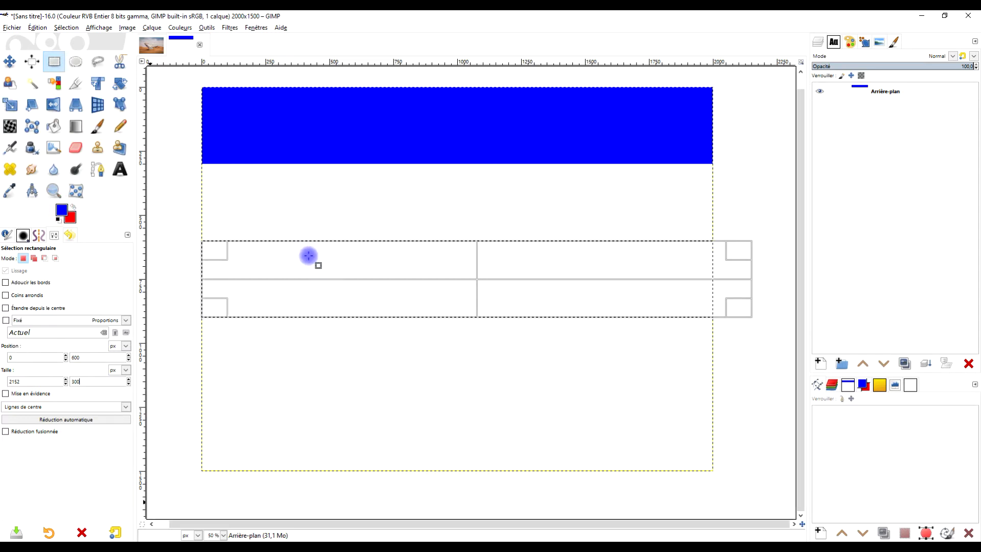
# Shift the selection directly below the middle blue stripe, at Y 900, and set its height to 300 px
pyautogui.moveTo(438, 245); pyautogui.dragTo(433, 392)
pyautogui.doubleClick(84, 382)
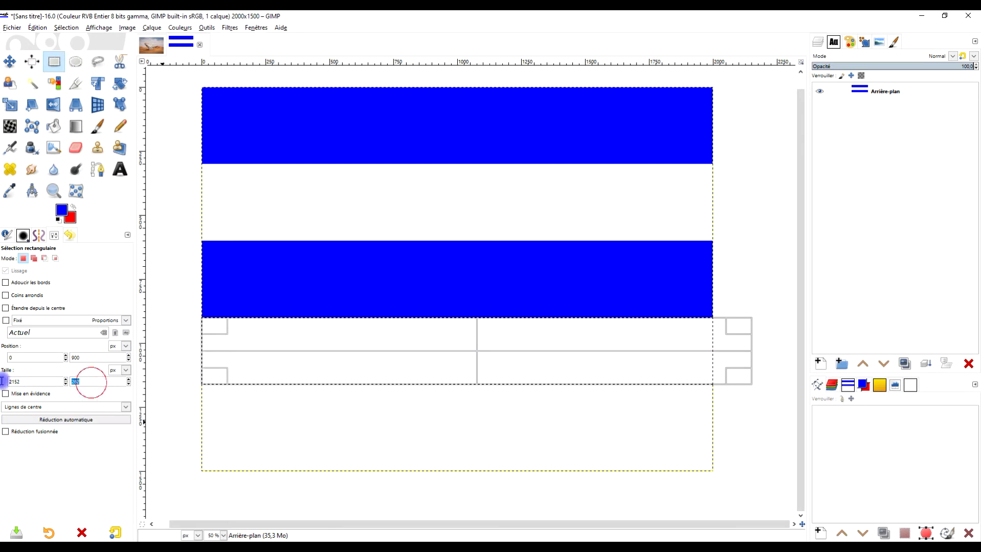
pyautogui.write('300')
pyautogui.press('Return')
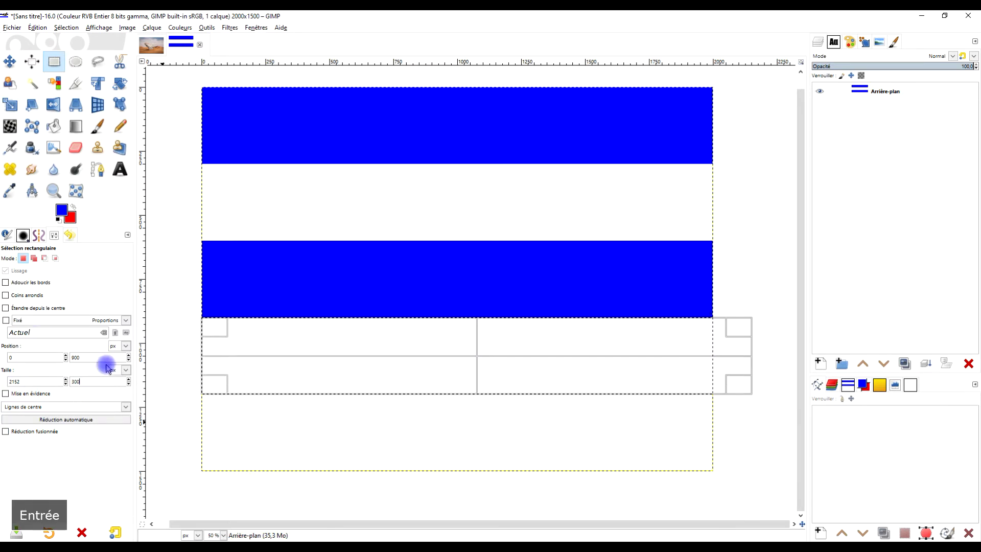
# Shift the selection to Y 1200 with a height of 300 px, fill it with blue as the last stripe, and deselect
pyautogui.moveTo(352, 328); pyautogui.dragTo(221, 464)
pyautogui.doubleClick(84, 381)
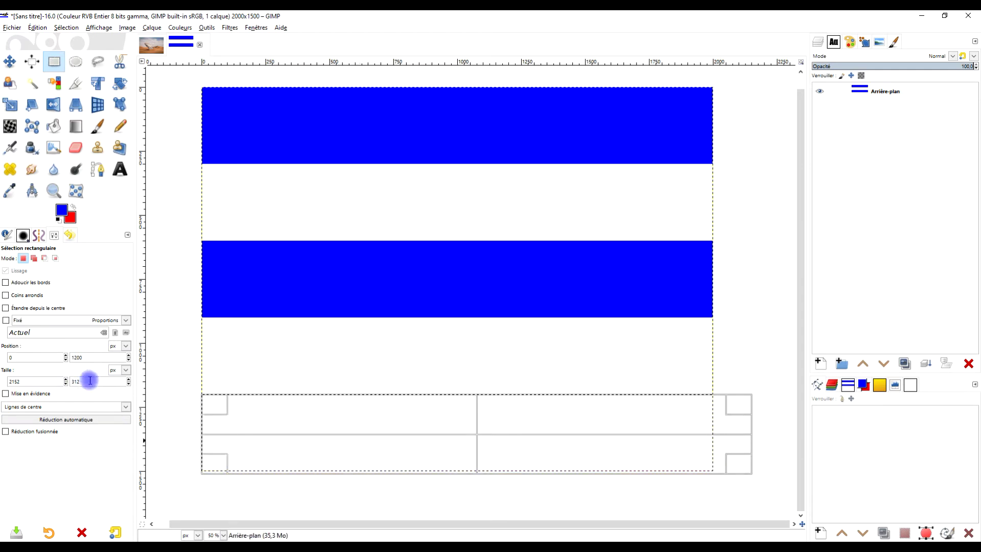
pyautogui.write('300')
pyautogui.press('Return')
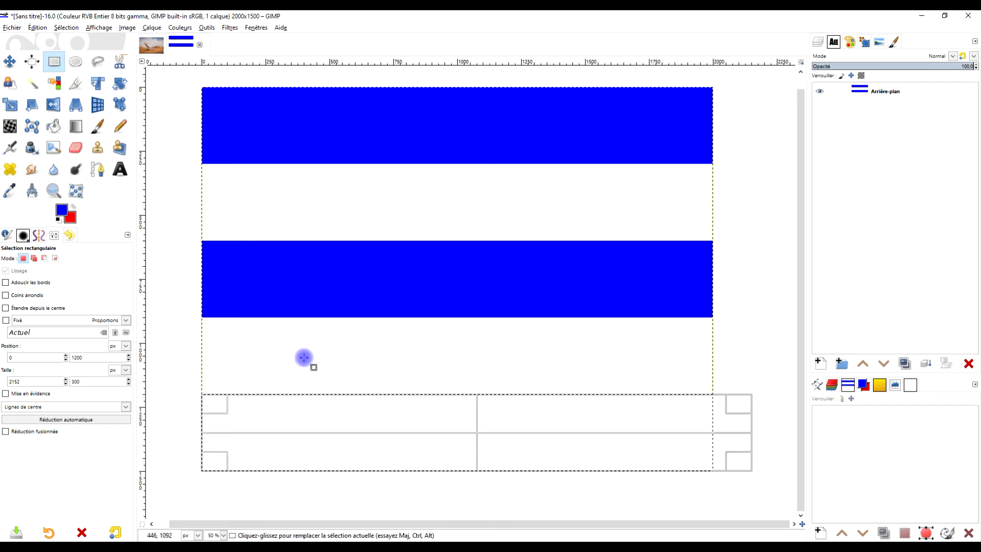
pyautogui.moveTo(61, 210); pyautogui.dragTo(425, 410)
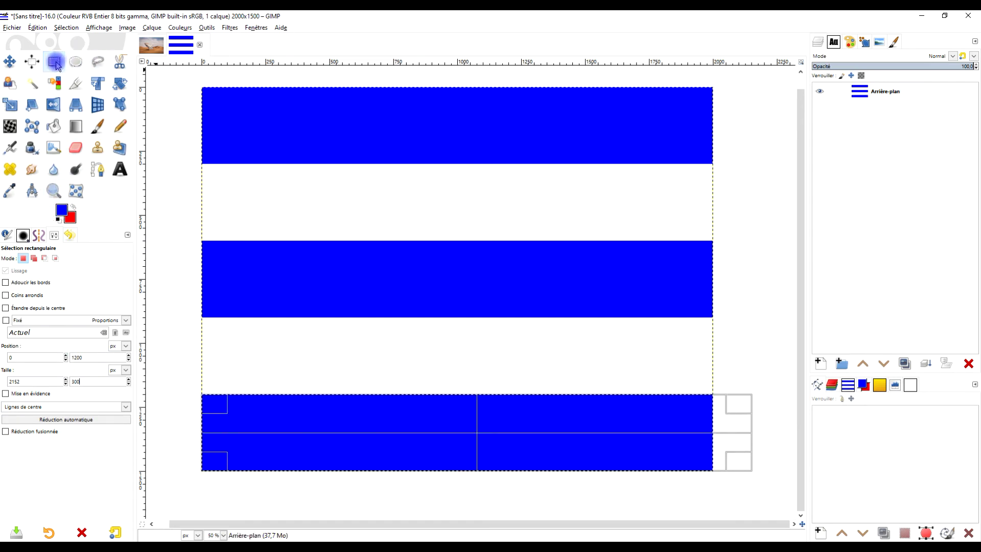
pyautogui.click(747, 176)
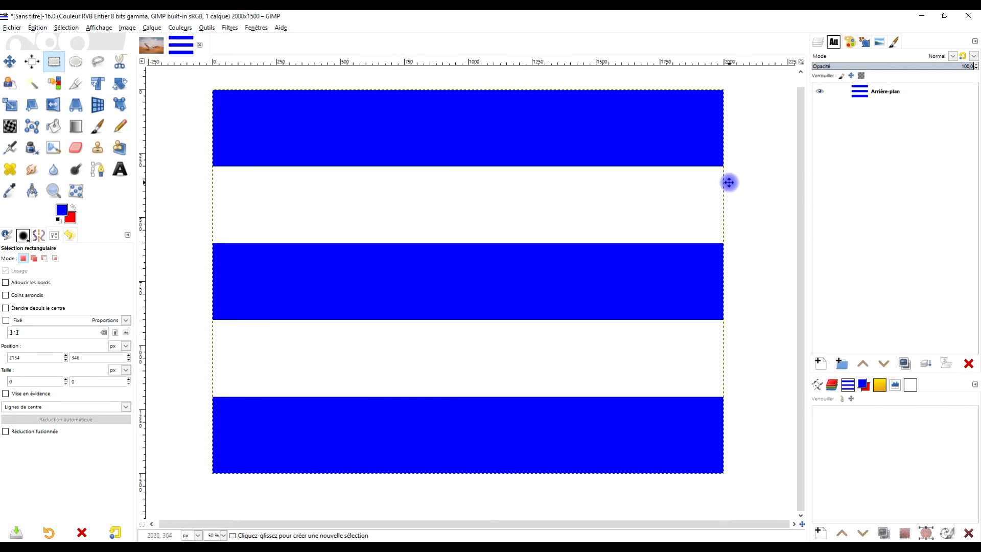
# Create a new transparent 2000 x 1500 px layer named ROUGE above the striped background
pyautogui.click(824, 362)
pyautogui.click(763, 287)
pyautogui.click(755, 286)
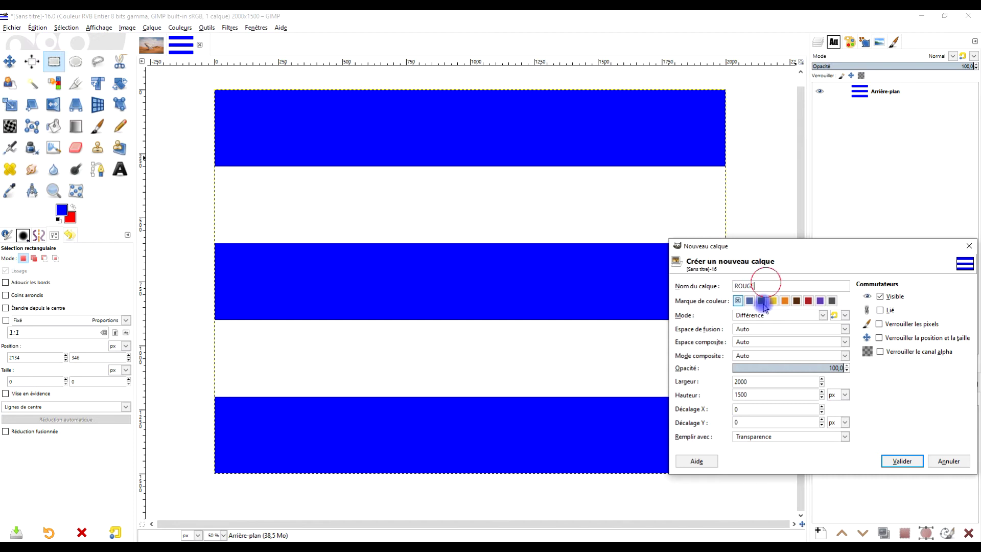
pyautogui.click(894, 461)
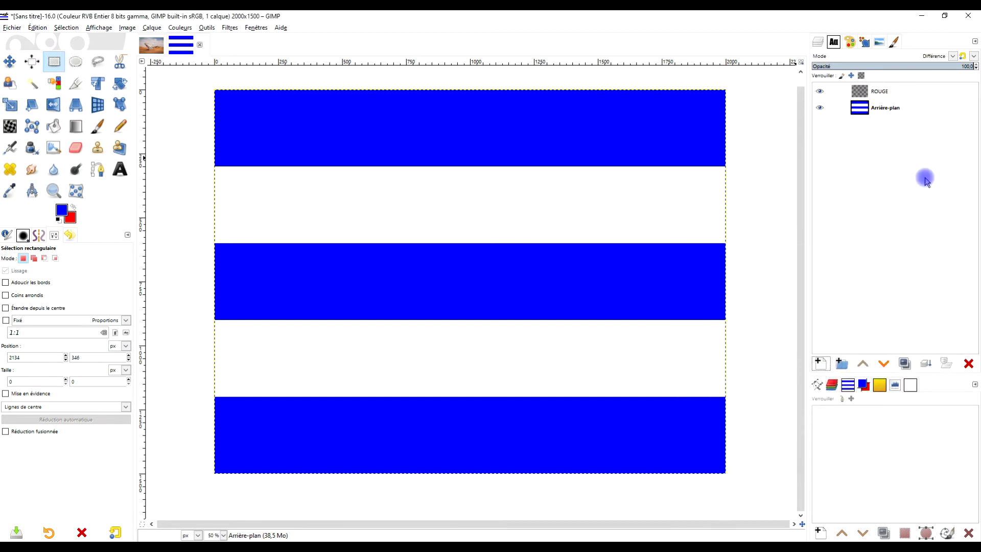
# Make a triangular free selection along the canvas's left edge, with its tip centred vertically in the middle blue stripe
pyautogui.click(96, 63)
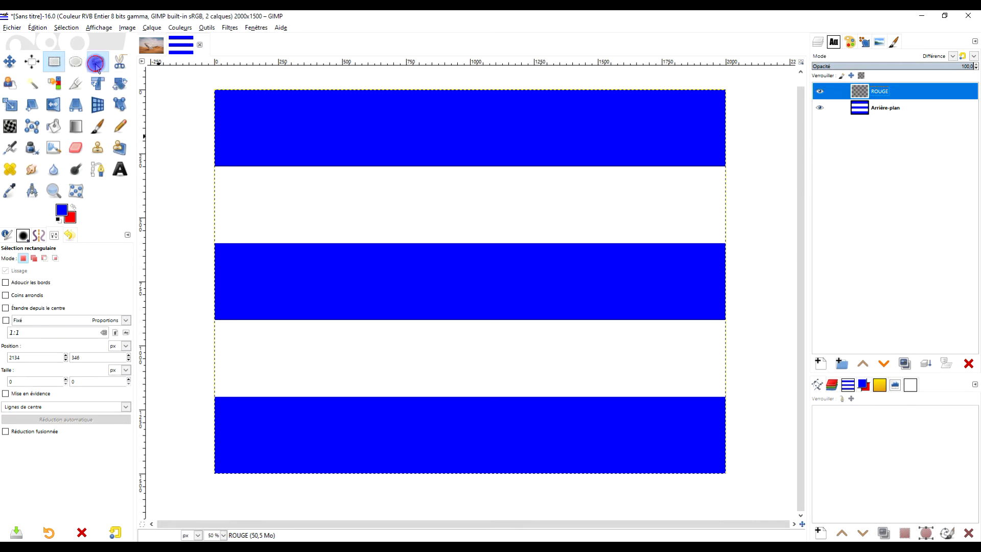
pyautogui.click(208, 87)
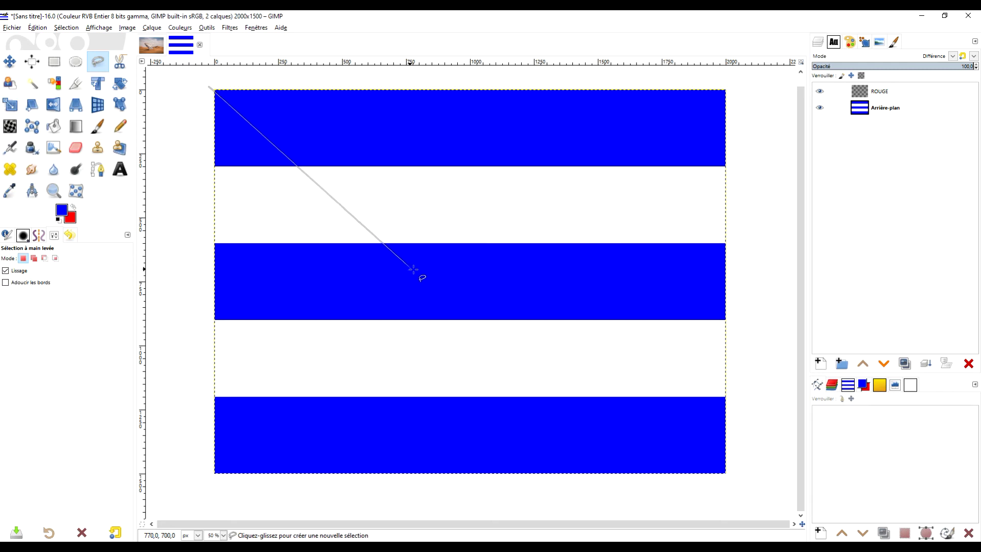
pyautogui.click(443, 282)
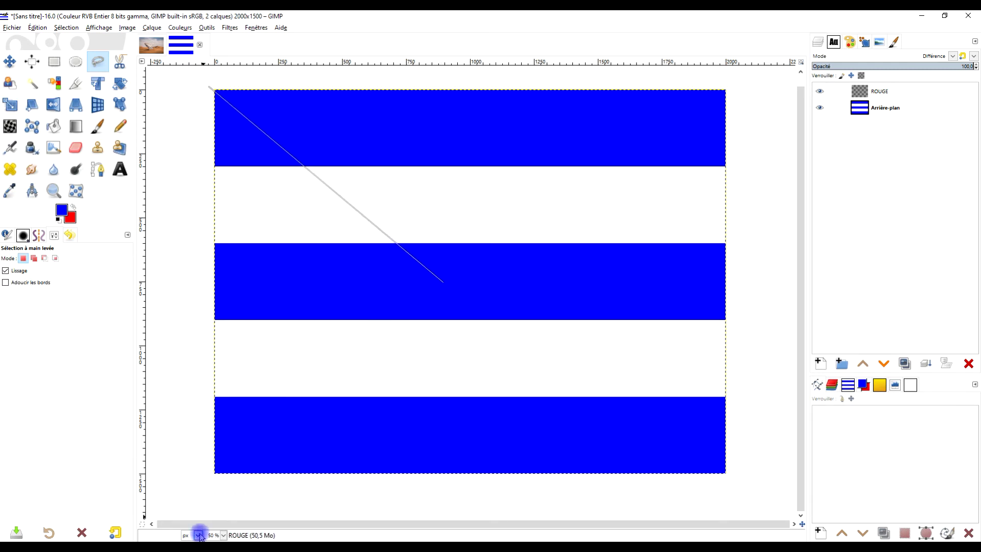
pyautogui.click(194, 489)
pyautogui.click(458, 229)
pyautogui.press('Return')
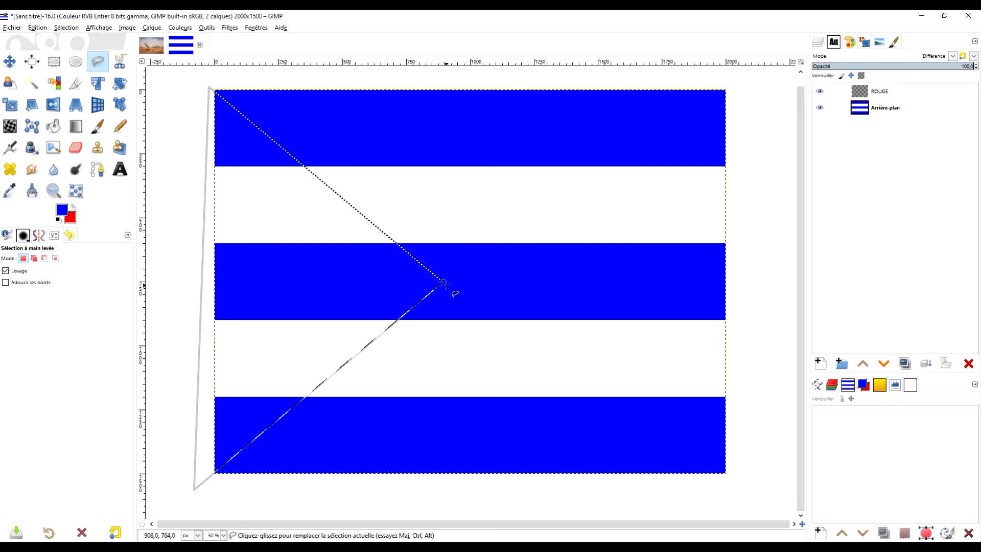
pyautogui.scroll(3, 443, 282)
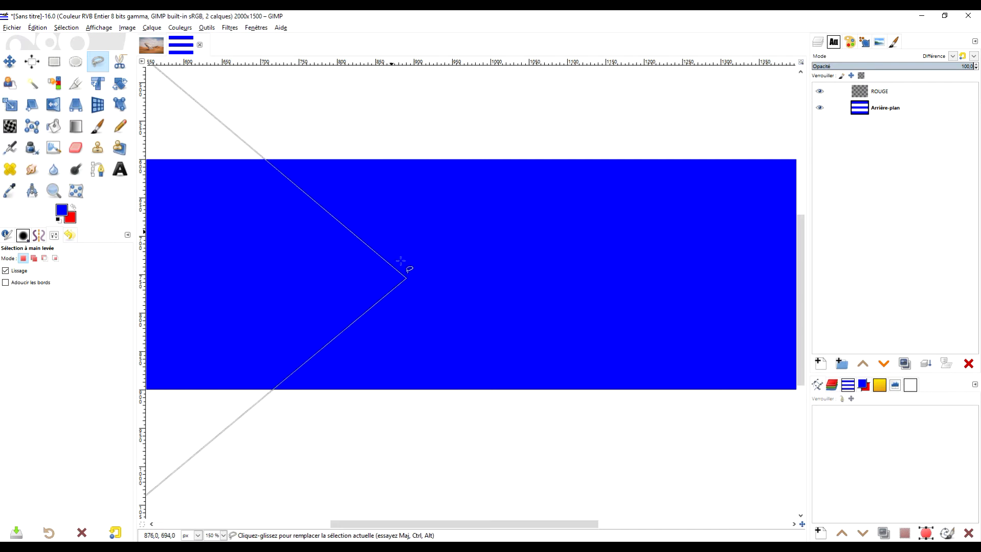
pyautogui.scroll(-4, 455, 265)
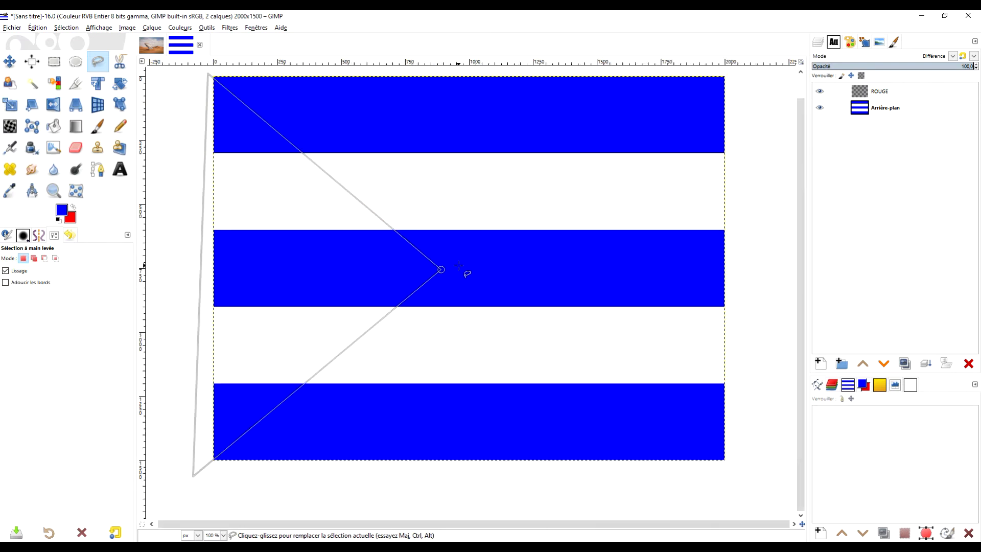
# Add a horizontal guide at 50% of the image height
pyautogui.click(127, 28)
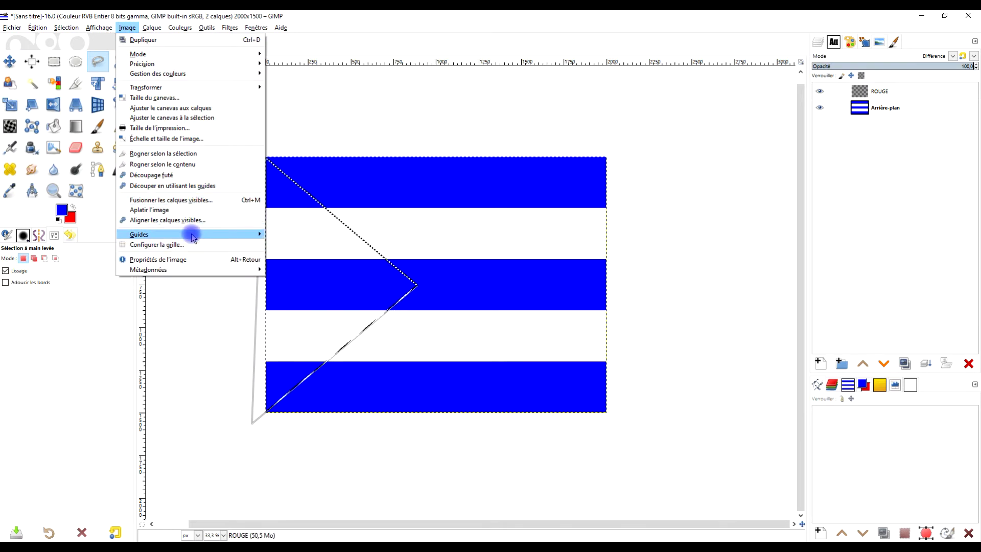
pyautogui.moveTo(193, 240)
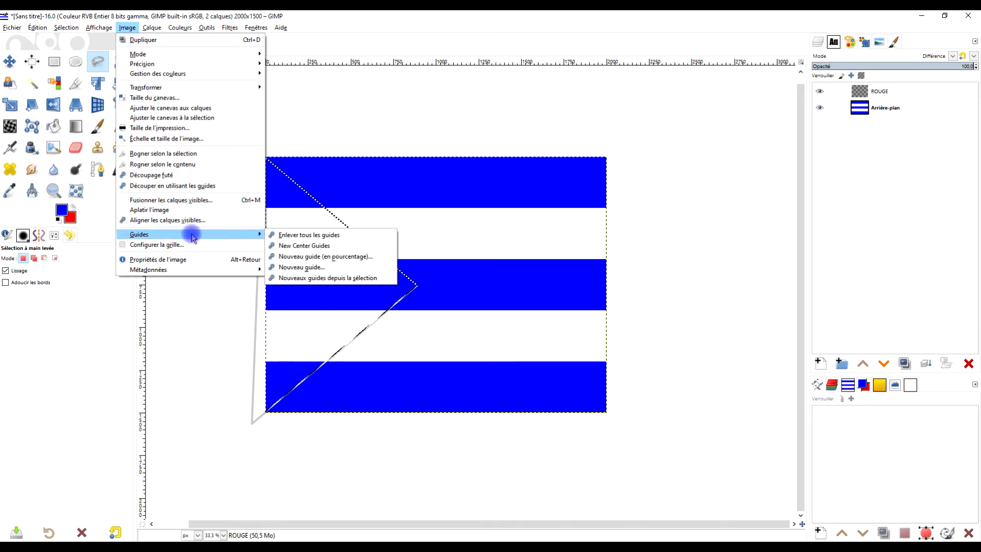
pyautogui.click(325, 257)
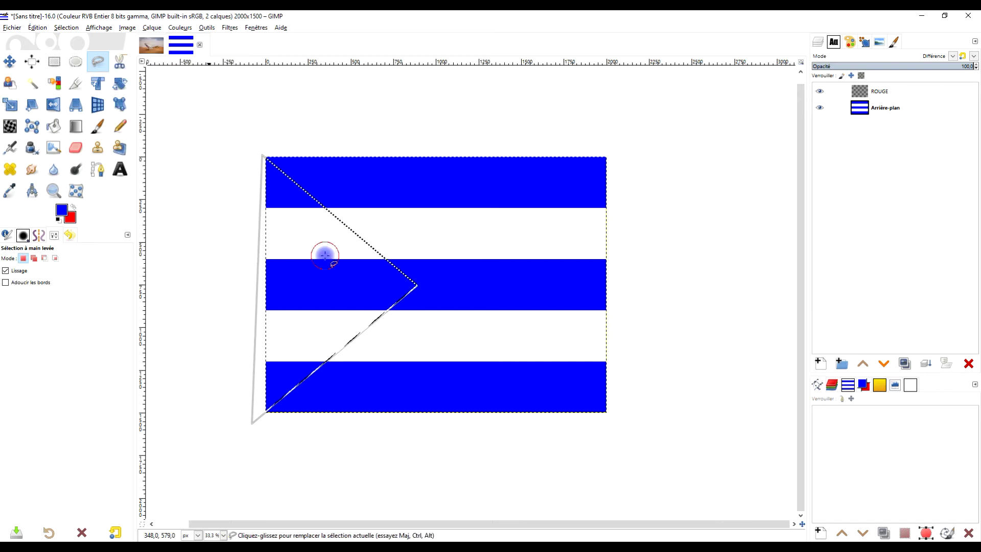
pyautogui.click(450, 280)
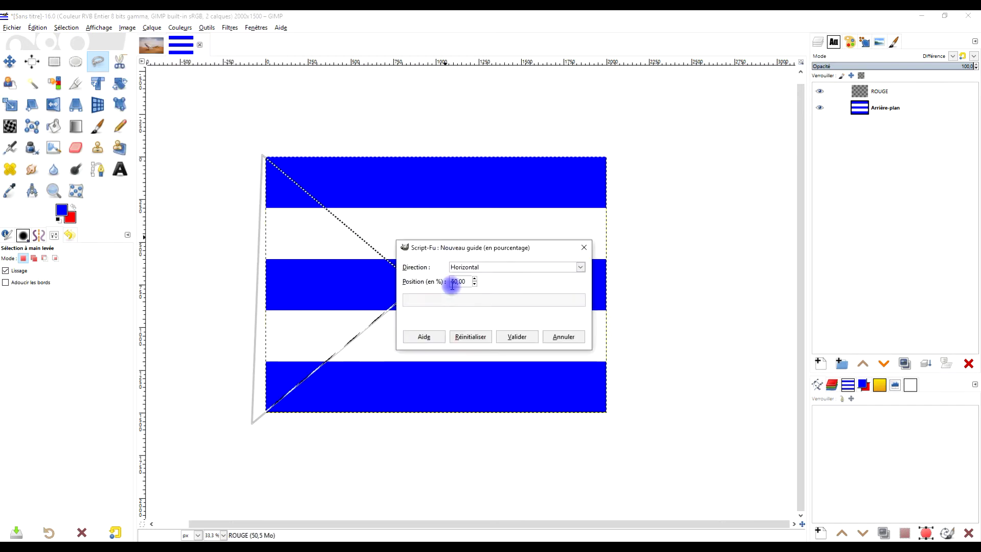
pyautogui.click(513, 337)
# Align the tip of the triangular free selection with the horizontal guide at Y 750
pyautogui.press('1')
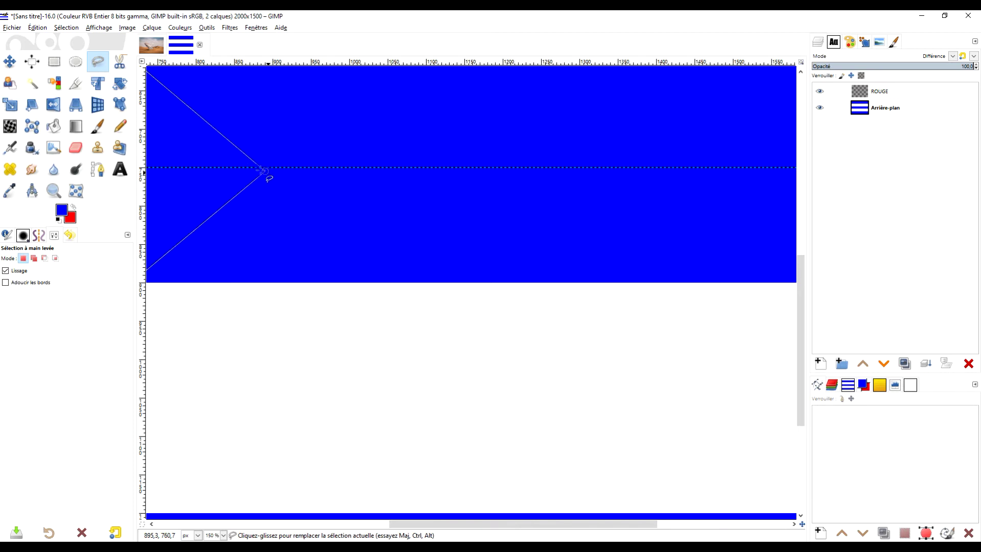
pyautogui.scroll(4, 275, 181)
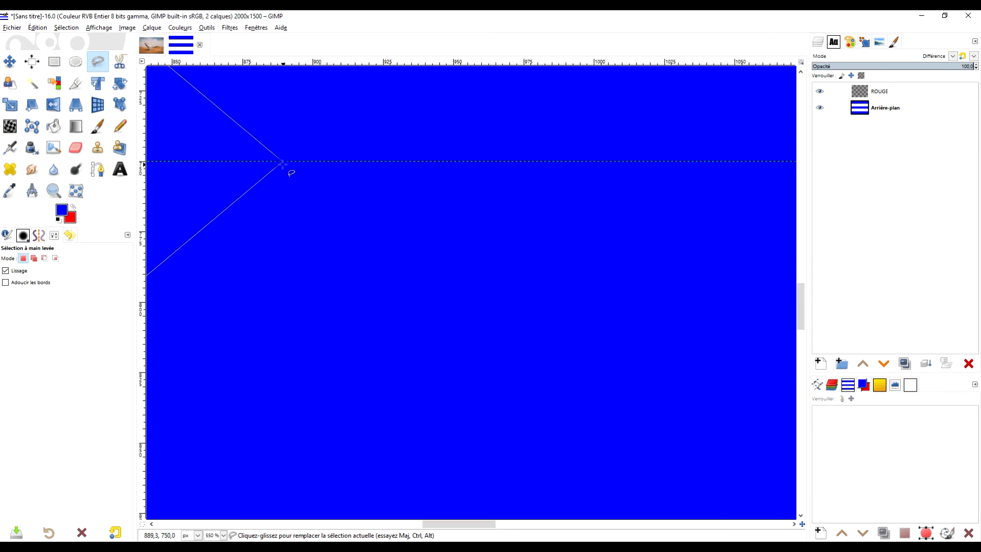
pyautogui.scroll(-7, 273, 248)
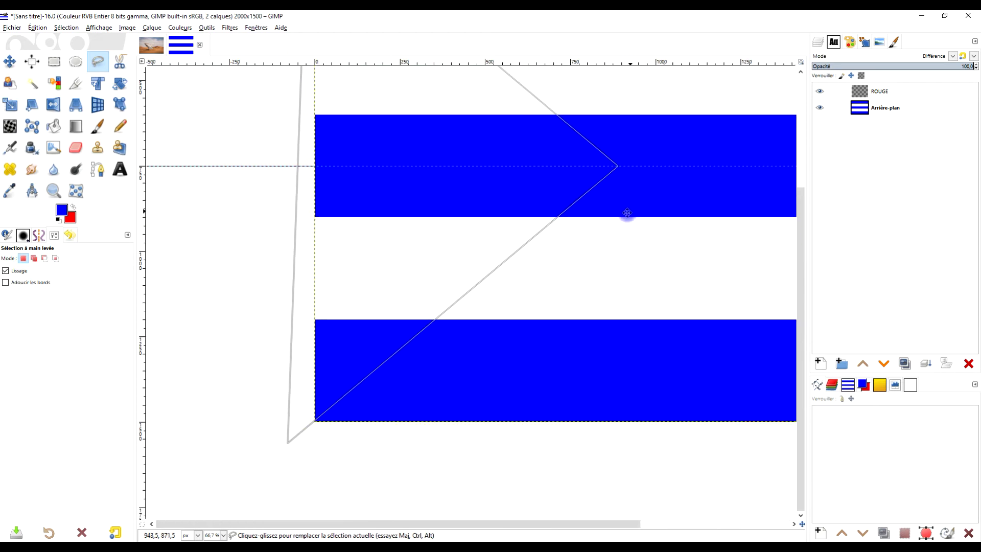
# Adjust the two outer vertices of the free selection so its slanted edges pass exactly through the canvas's left-hand corners
pyautogui.scroll(6, 352, 404)
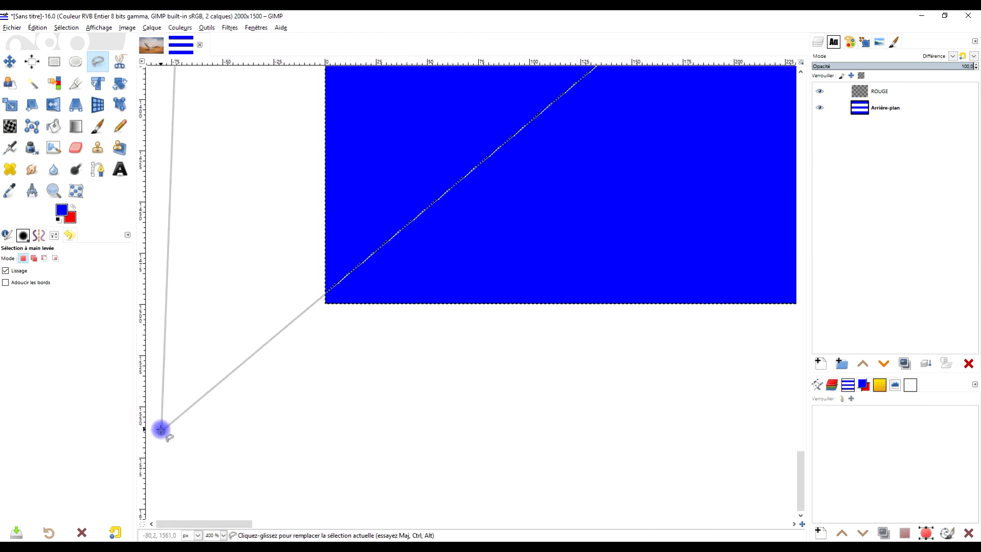
pyautogui.moveTo(160, 429); pyautogui.dragTo(173, 429)
pyautogui.scroll(3, 375, 397)
pyautogui.scroll(10, 321, 269)
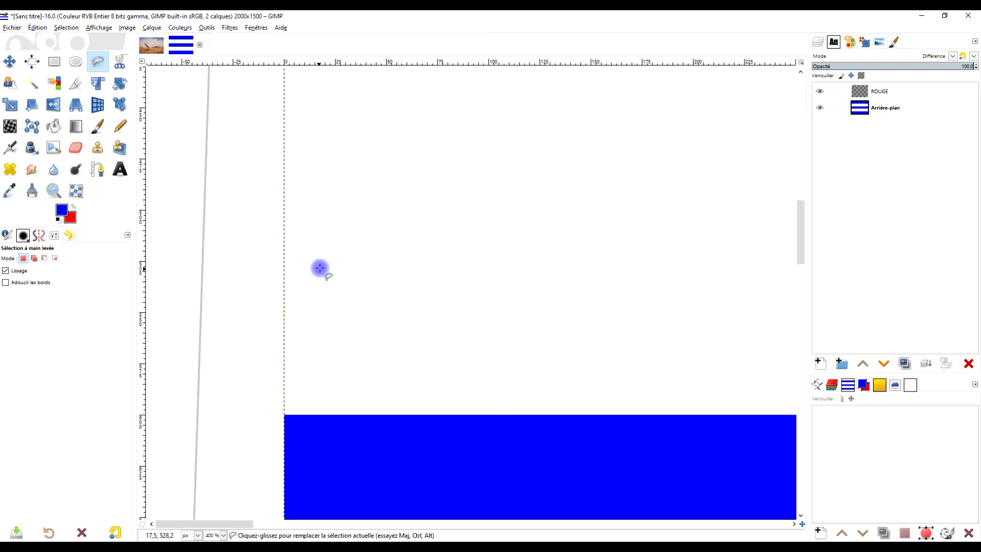
pyautogui.scroll(5, 321, 265)
pyautogui.scroll(4, 329, 149)
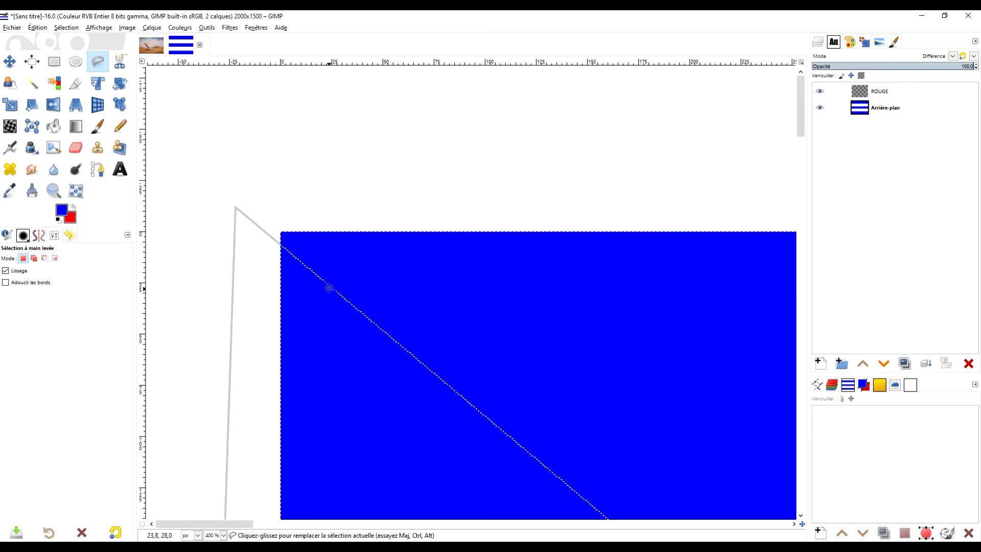
pyautogui.moveTo(227, 204); pyautogui.dragTo(237, 195)
pyautogui.press('1')
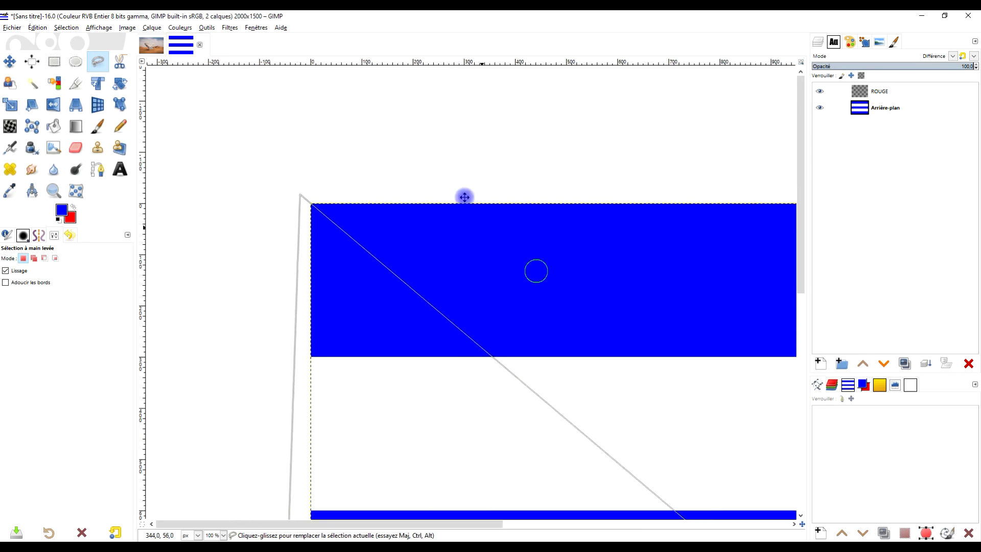
# Fill the triangular selection on the ROUGE layer with red and set the layer's blend mode to Normal
pyautogui.moveTo(436, 342); pyautogui.dragTo(383, 230)
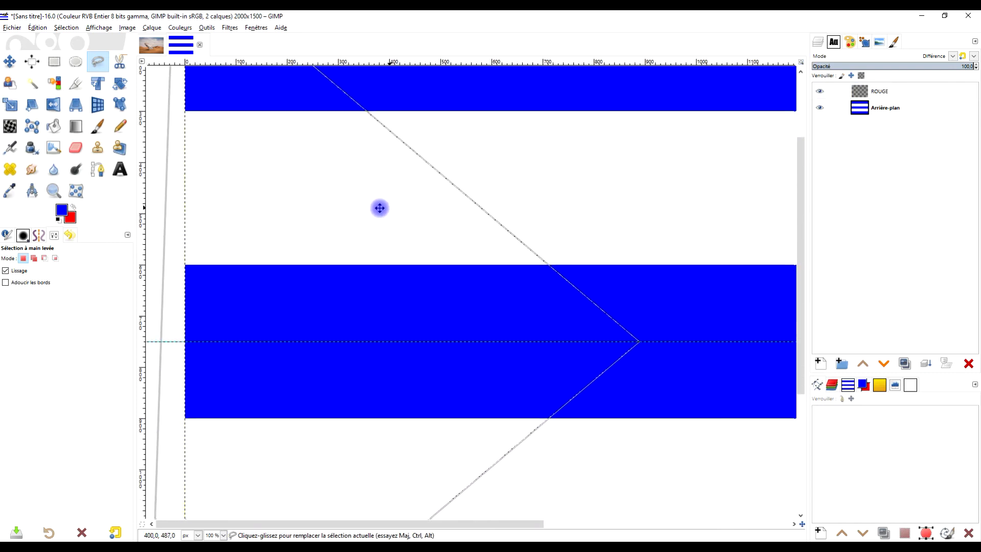
pyautogui.moveTo(72, 220); pyautogui.dragTo(352, 230)
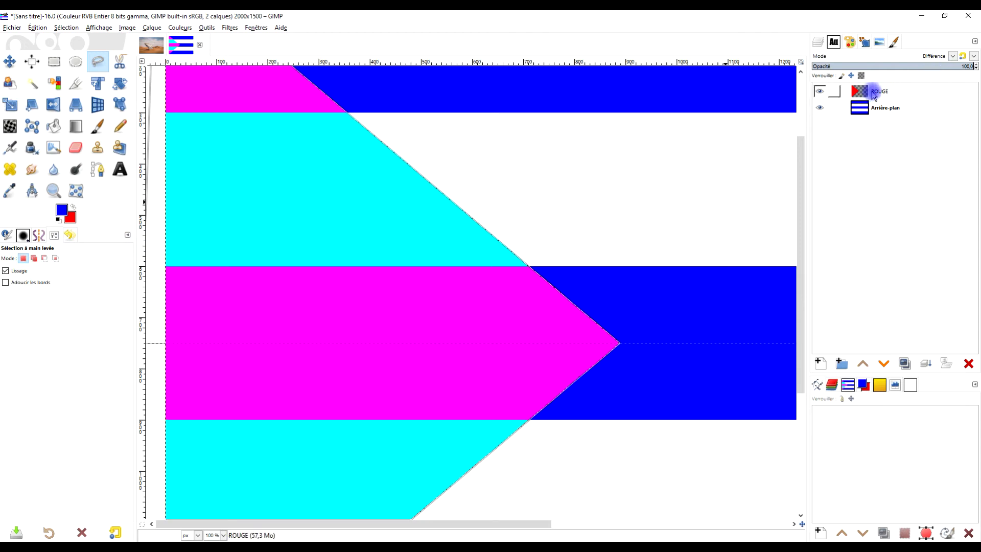
pyautogui.click(926, 58)
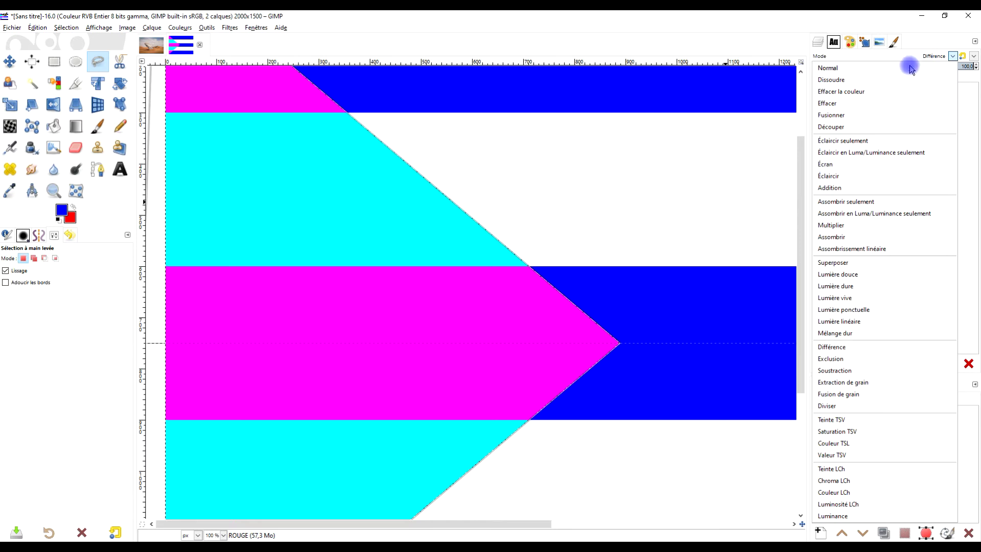
pyautogui.click(910, 65)
pyautogui.scroll(-3, 492, 252)
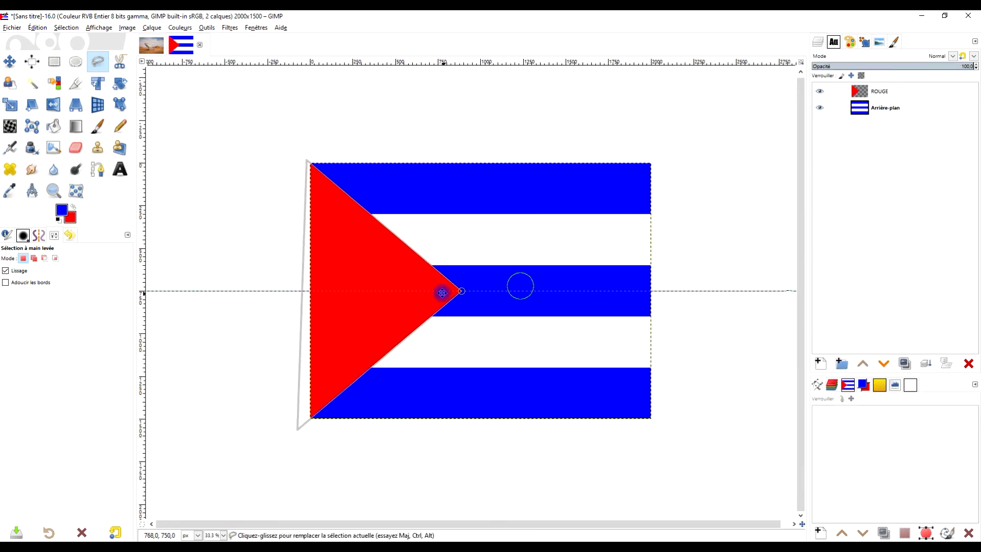
pyautogui.scroll(1, 457, 326)
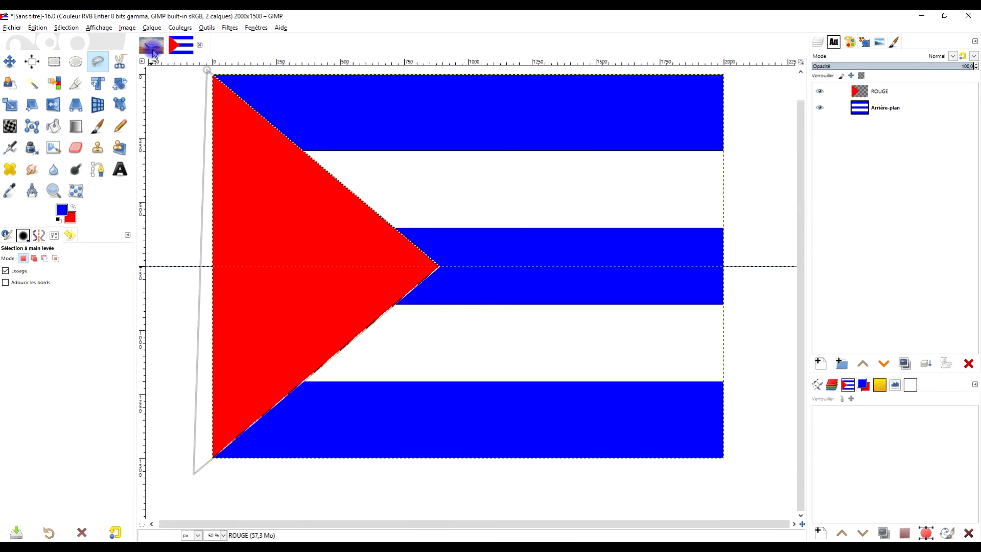
# Clear the triangular selection and remove all guides from the image
pyautogui.press('r')
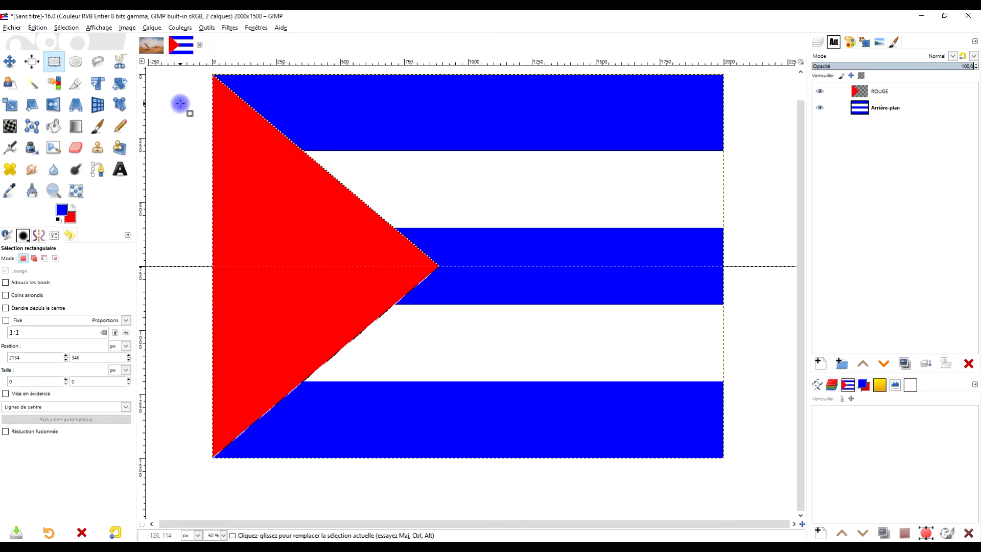
pyautogui.click(66, 28)
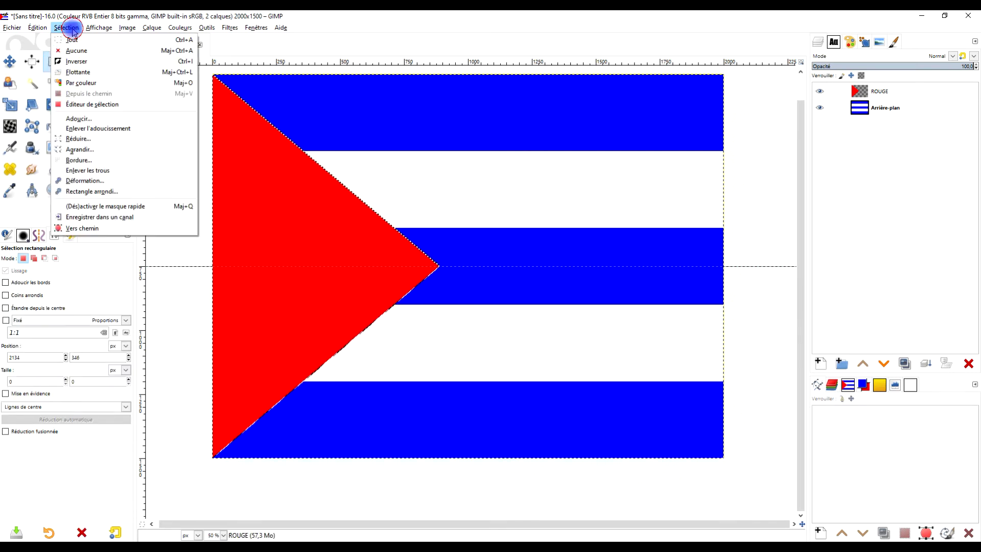
pyautogui.click(76, 61)
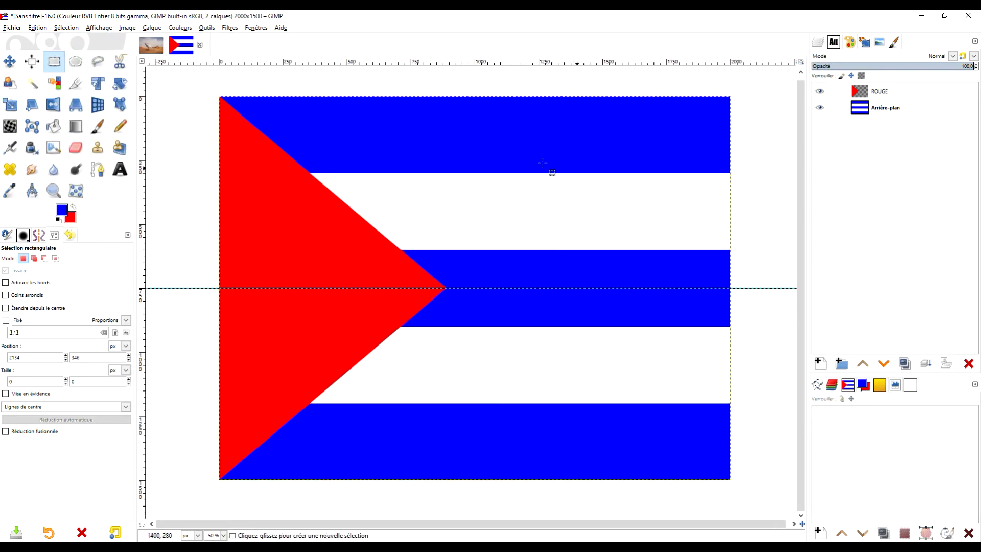
pyautogui.click(127, 28)
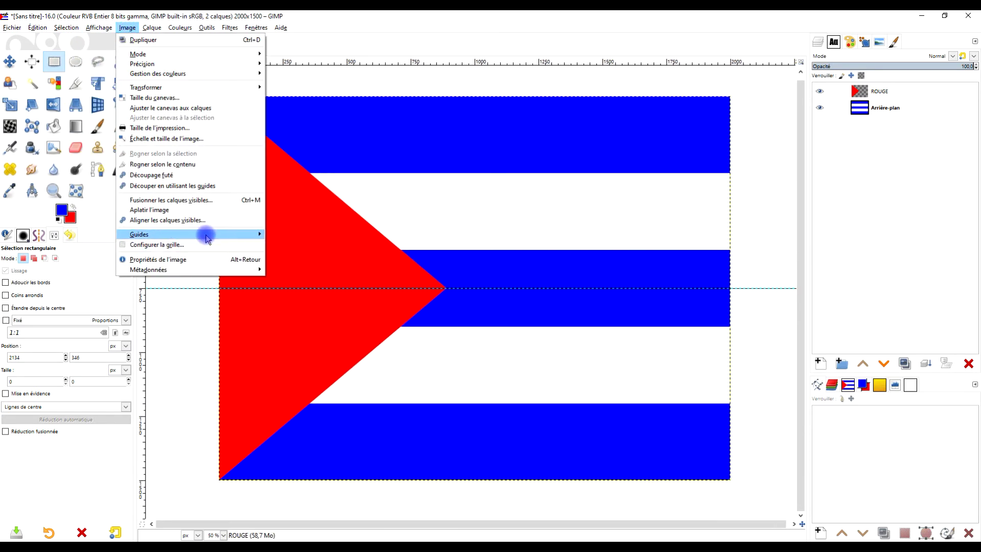
pyautogui.moveTo(205, 234)
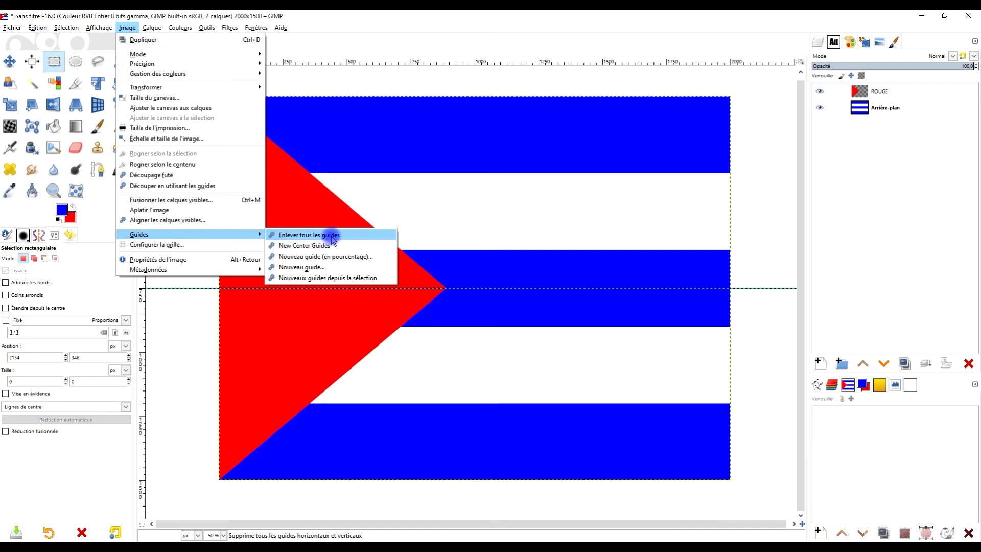
pyautogui.click(332, 236)
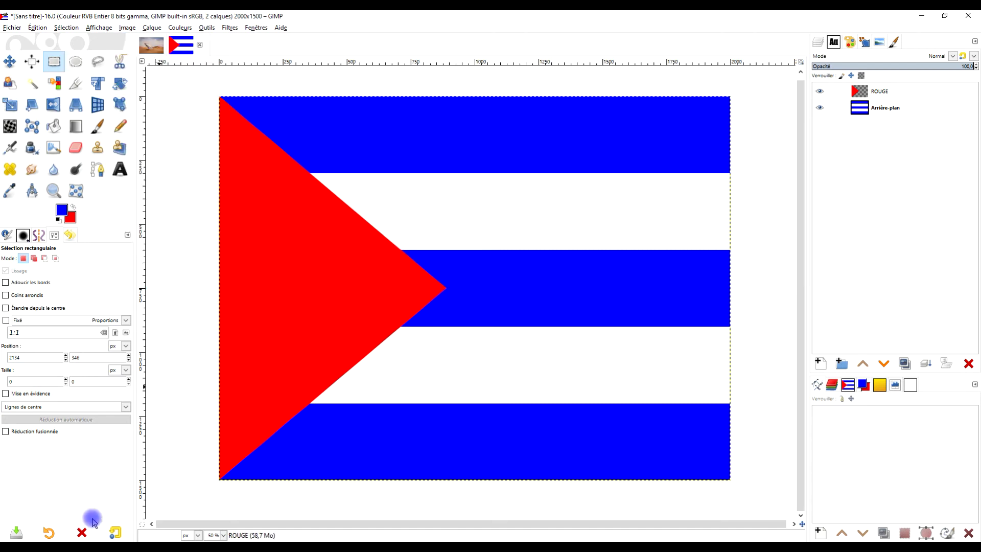
# Switch to Chrome and show the free download sizes of the Che Guevara vector portrait on Pixabay
pyautogui.click(47, 537)
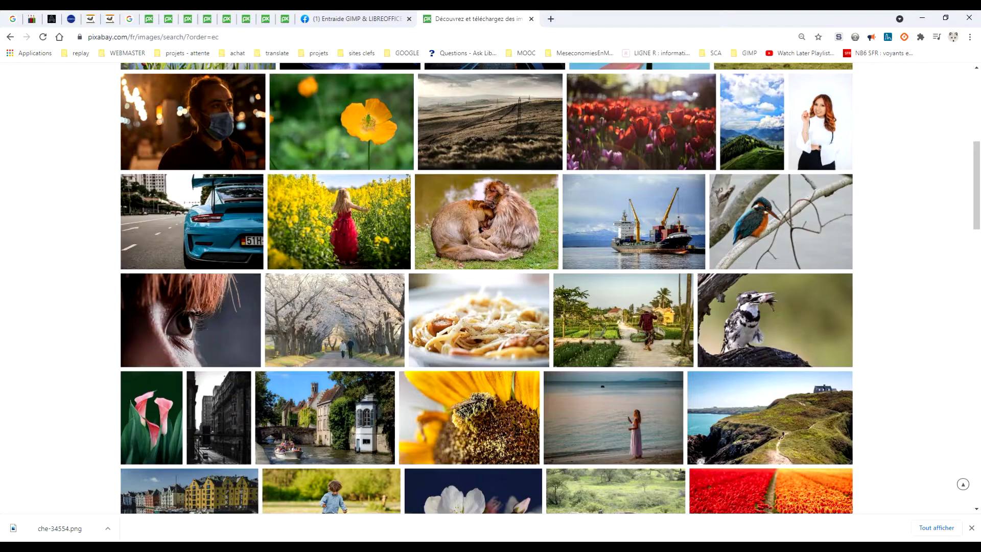
pyautogui.click(166, 20)
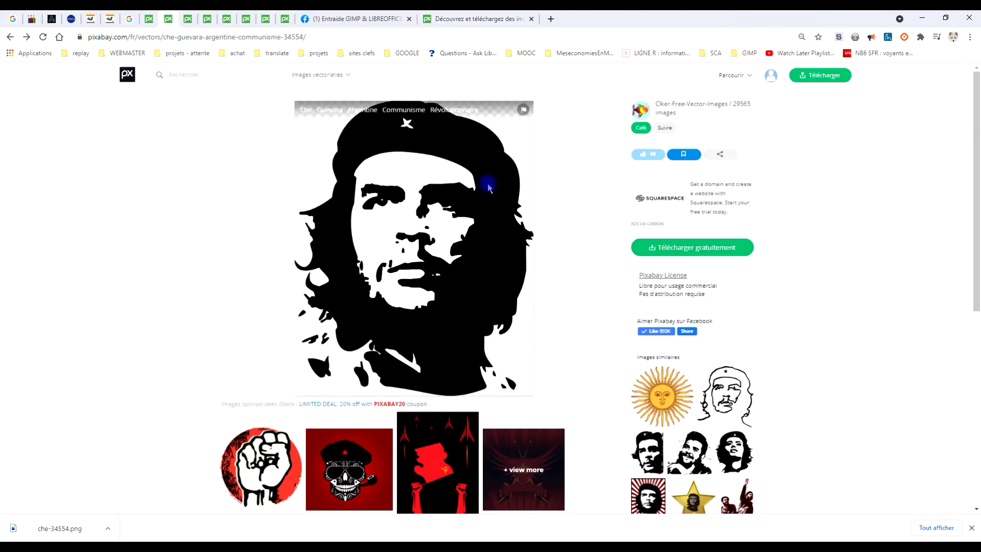
pyautogui.click(694, 249)
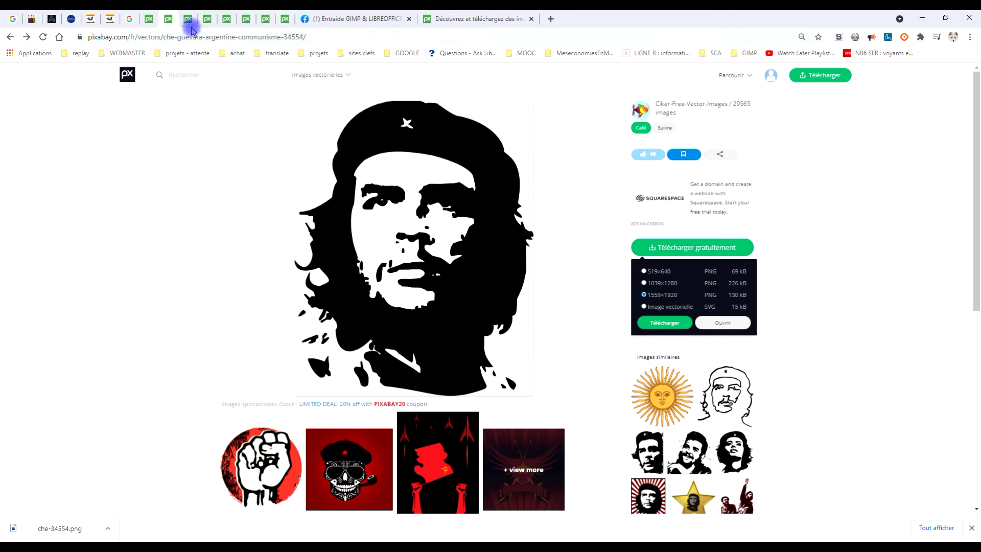
# Open the gold five-pointed star from Pixabay's "etoile" vector results and show its free download sizes
pyautogui.rightClick(28, 40)
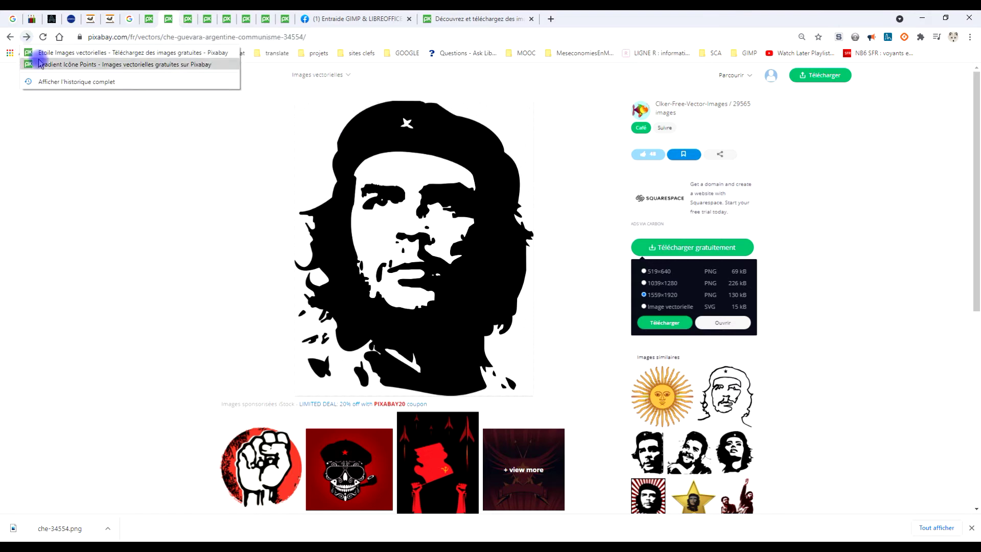
pyautogui.click(41, 52)
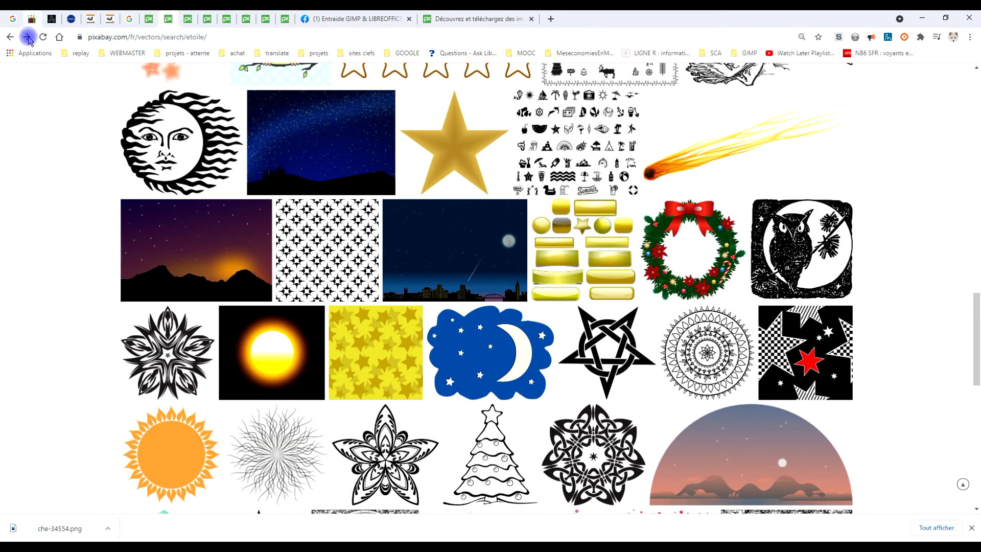
pyautogui.click(491, 151)
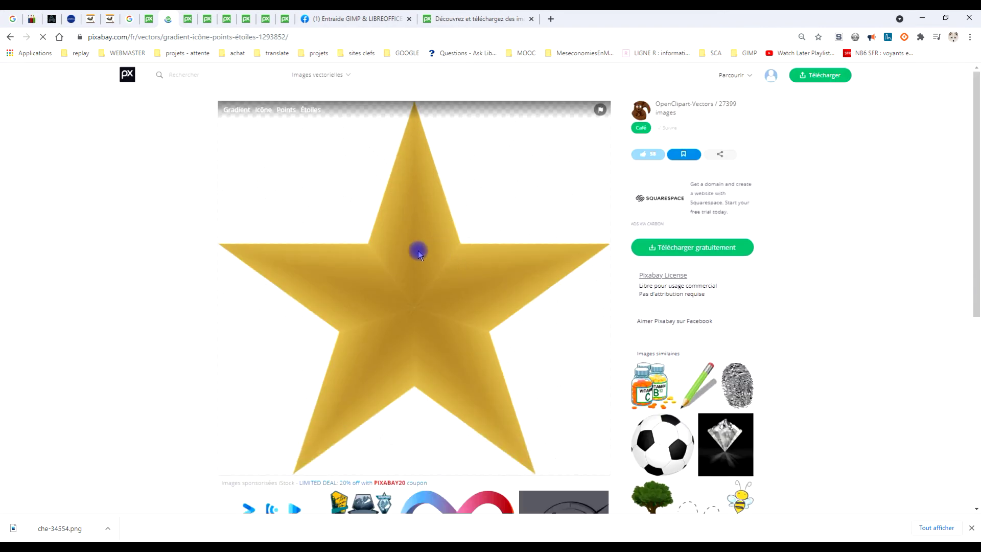
pyautogui.click(744, 252)
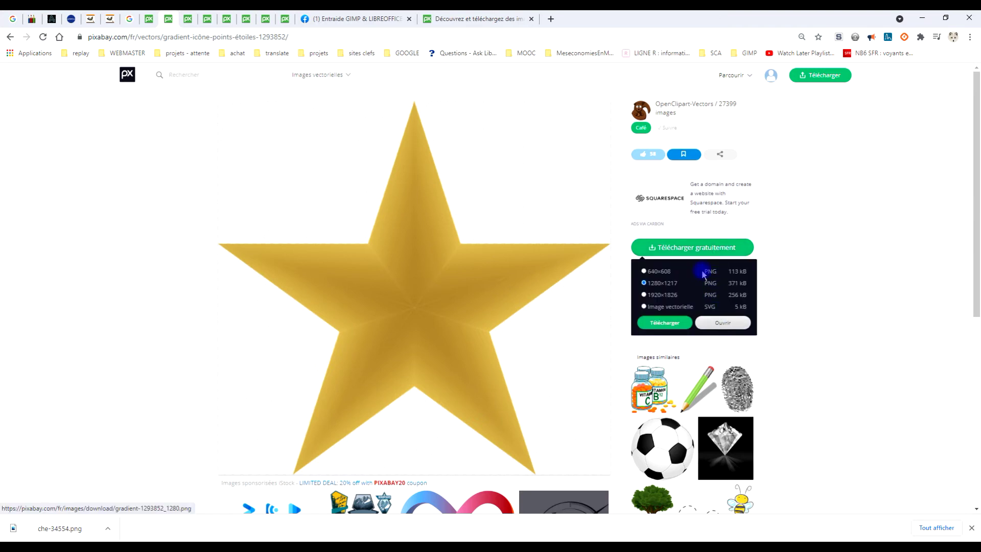
# Open the 1280×1217 PNG of the gold star on its own page and copy the image
pyautogui.click(469, 16)
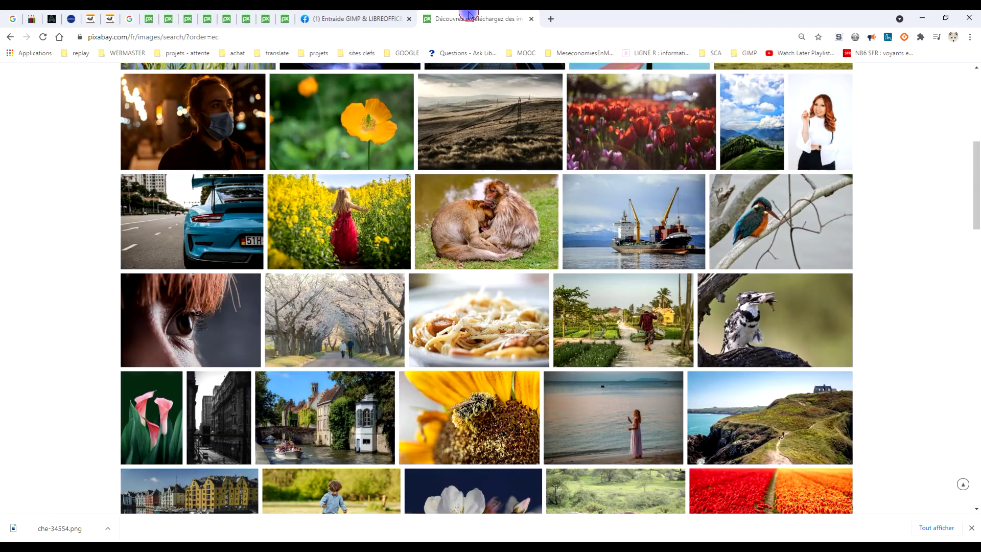
pyautogui.click(168, 20)
pyautogui.click(736, 323)
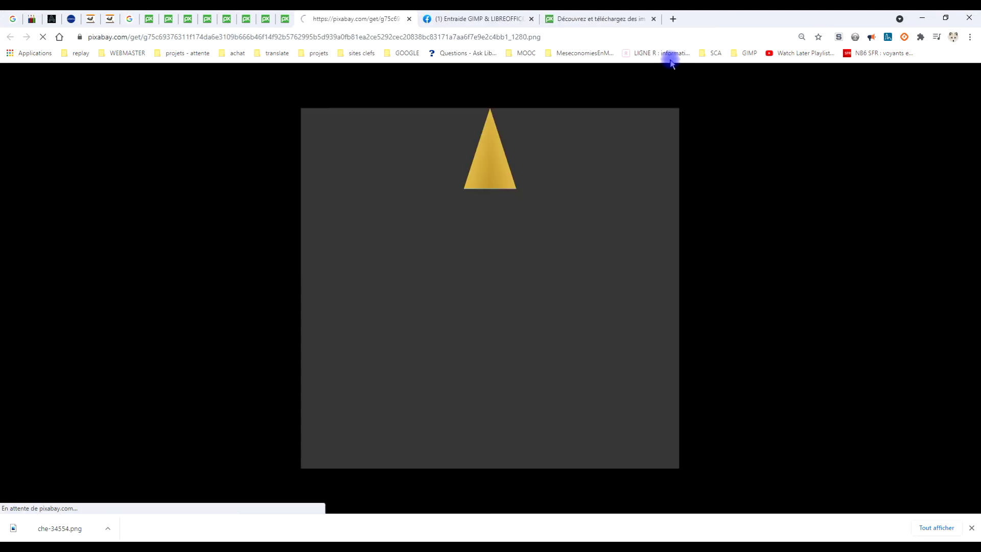
pyautogui.rightClick(458, 223)
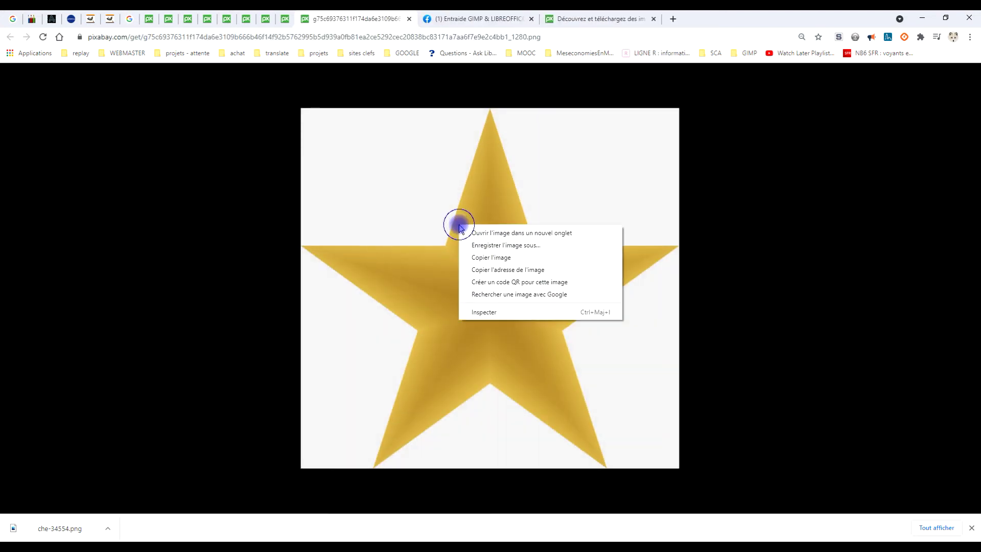
pyautogui.click(506, 260)
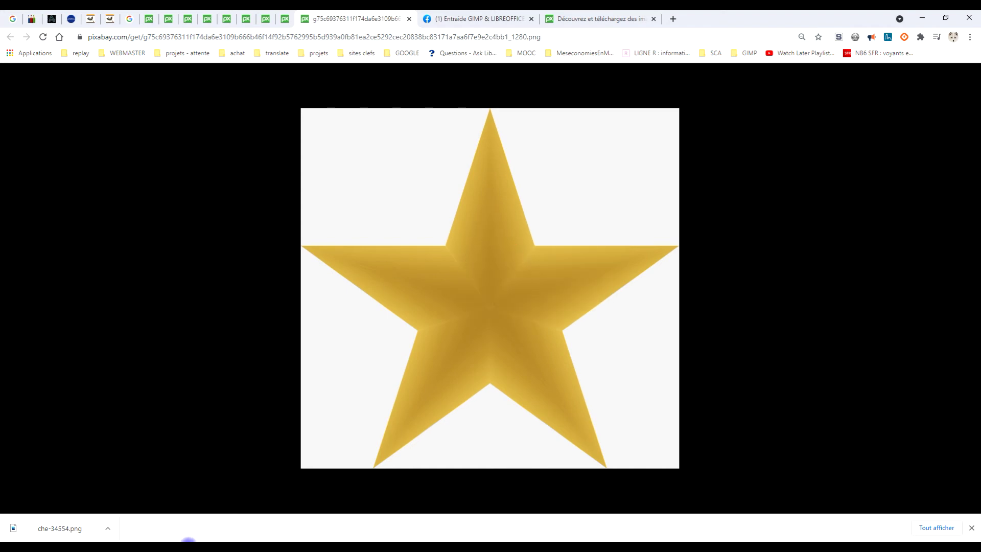
# Switch to GIMP, paste the copied star as a new layer above the flag, and name the layer "etoile"
pyautogui.click(188, 541)
pyautogui.click(37, 27)
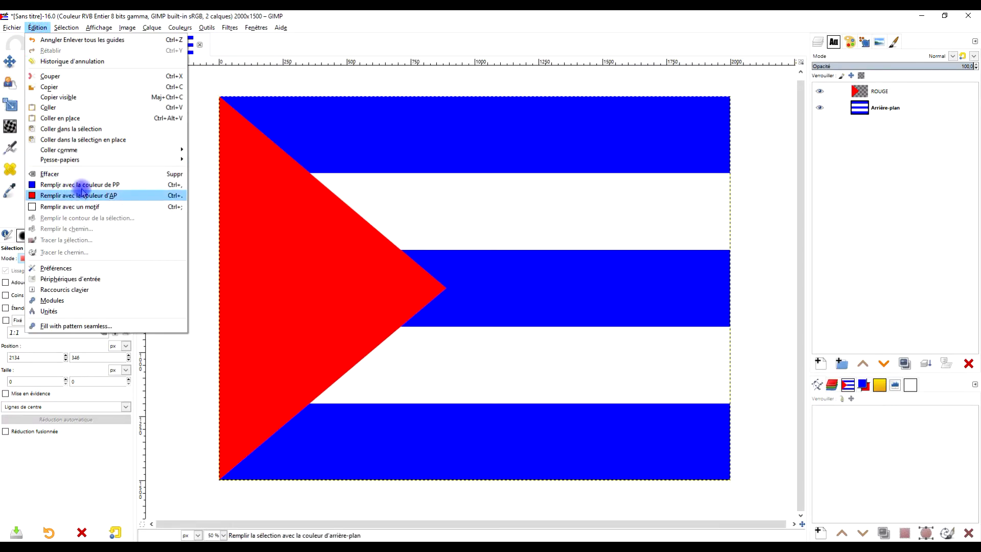
pyautogui.moveTo(175, 150)
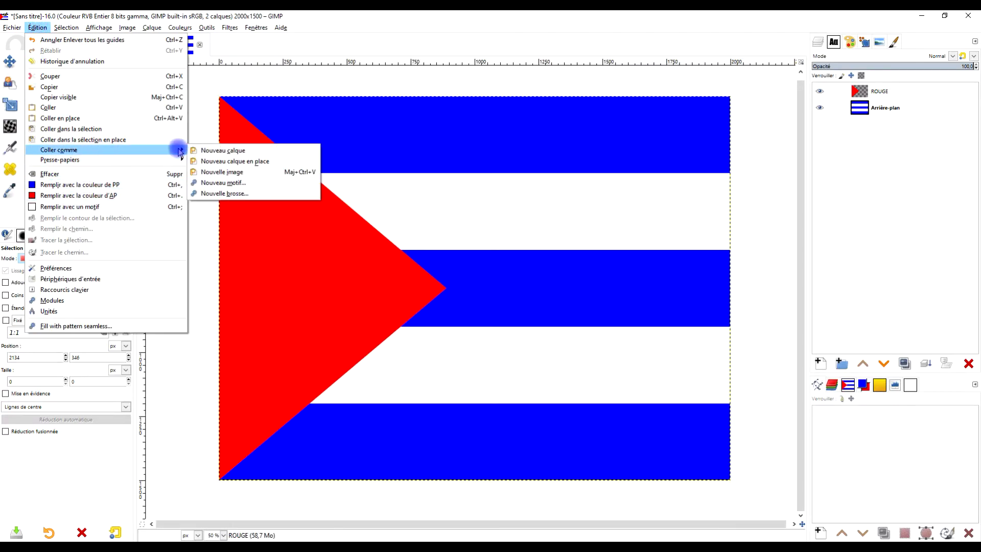
pyautogui.click(245, 152)
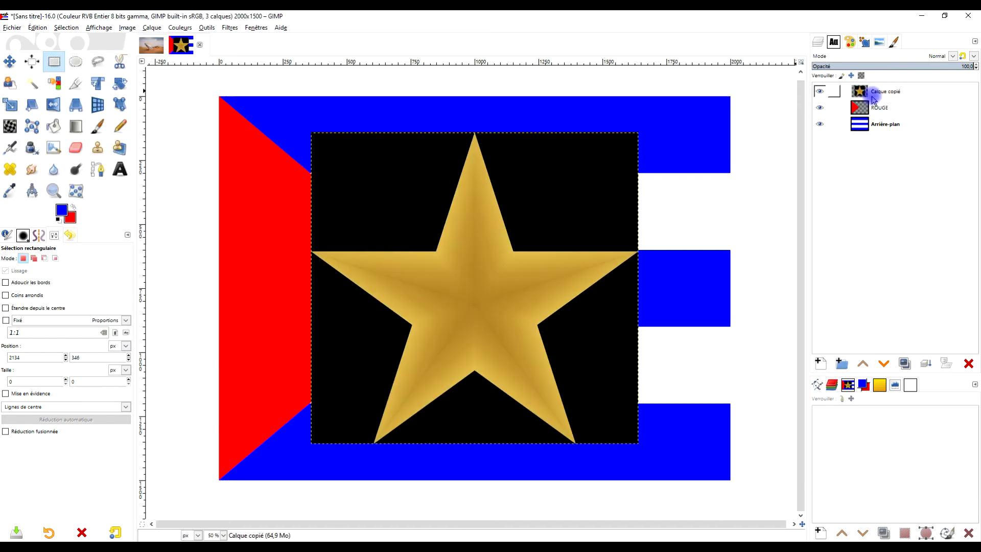
pyautogui.doubleClick(879, 95)
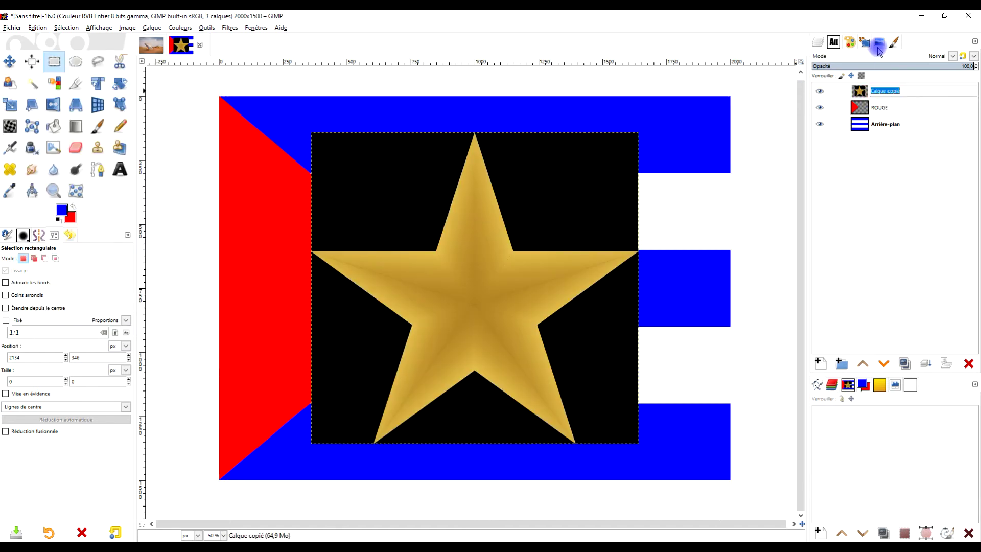
pyautogui.write('e')
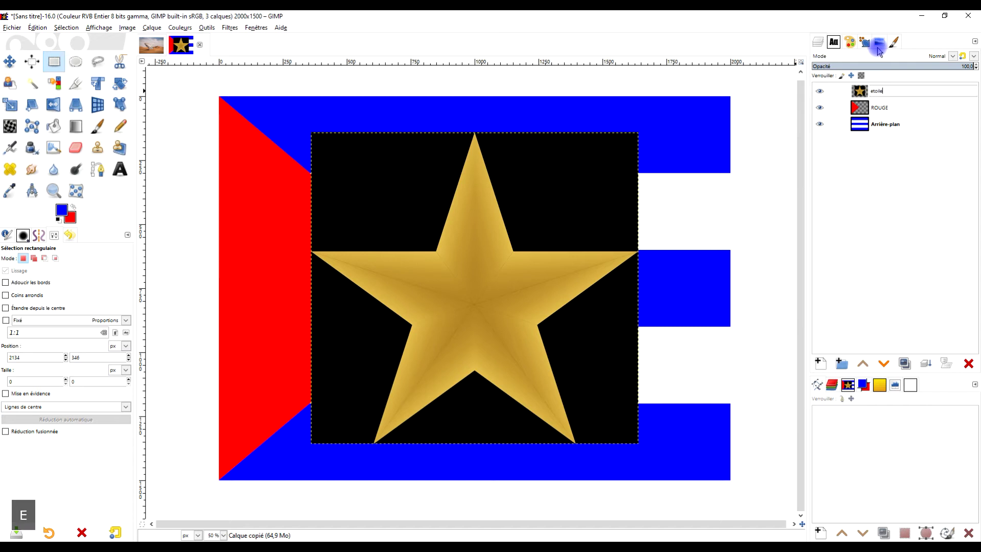
pyautogui.write('toile')
pyautogui.press('Return')
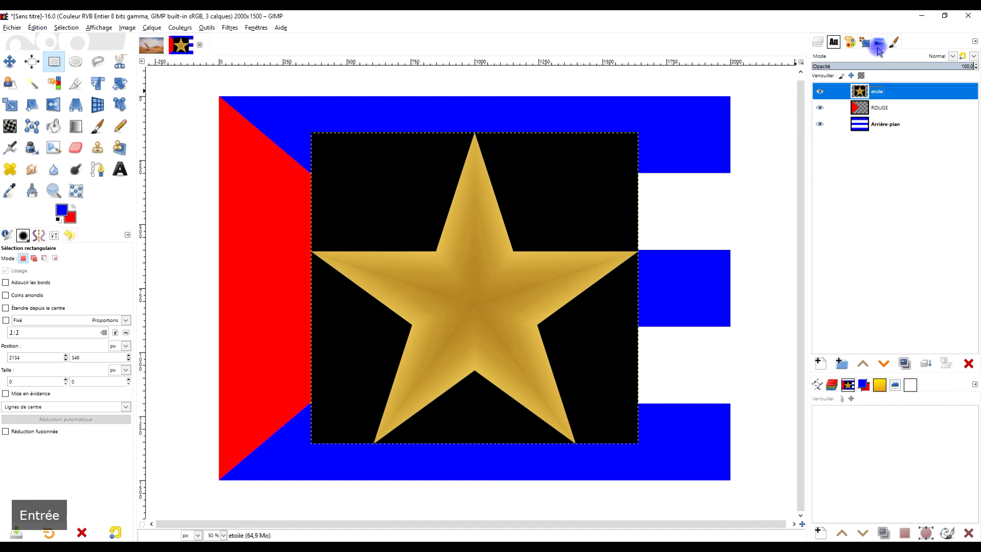
# Select the black background around the star by contiguous colour and delete it from the "etoile" layer
pyautogui.click(32, 83)
pyautogui.moveTo(596, 163)
pyautogui.mouseDown()
pyautogui.moveTo(603, 210)
pyautogui.moveTo(592, 212)
pyautogui.moveTo(595, 163)
pyautogui.mouseUp()
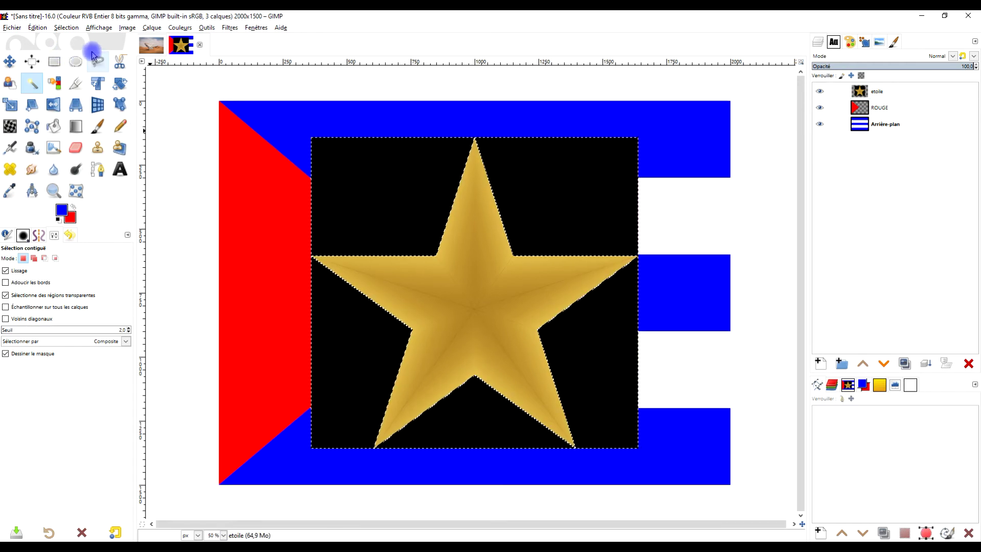
pyautogui.press('Delete')
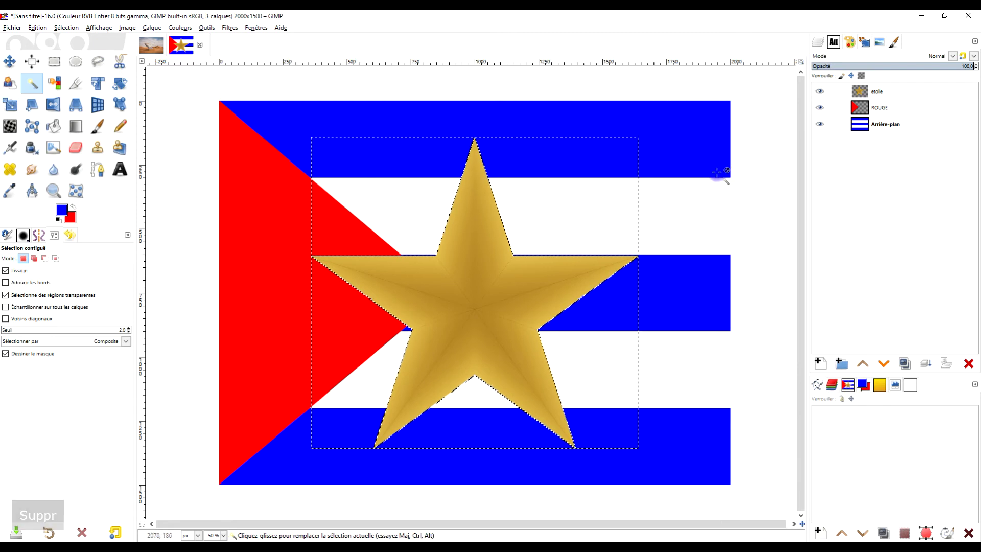
# Invert the selection to cover the star, reset the colours to black and white, and fill the star with white
pyautogui.click(38, 27)
pyautogui.moveTo(67, 28)
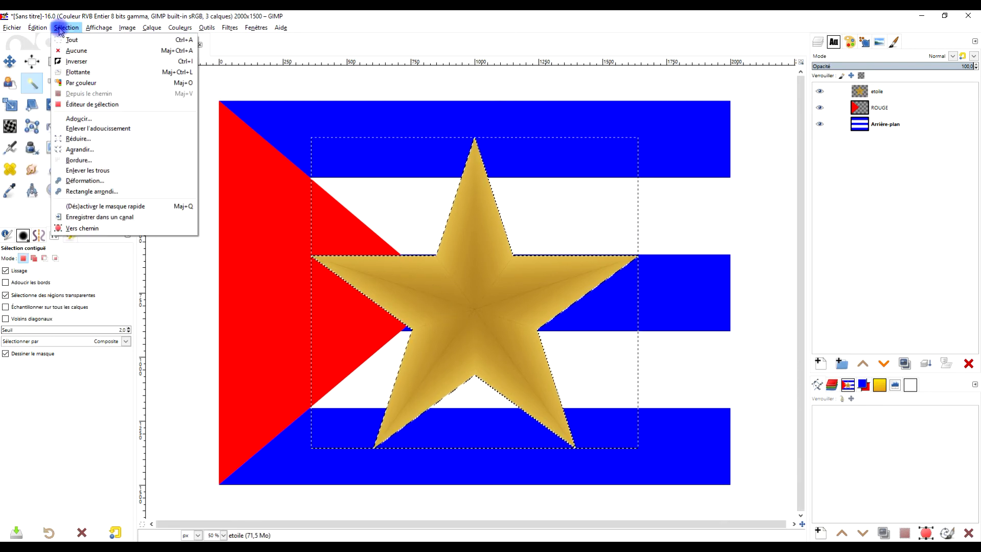
pyautogui.click(78, 62)
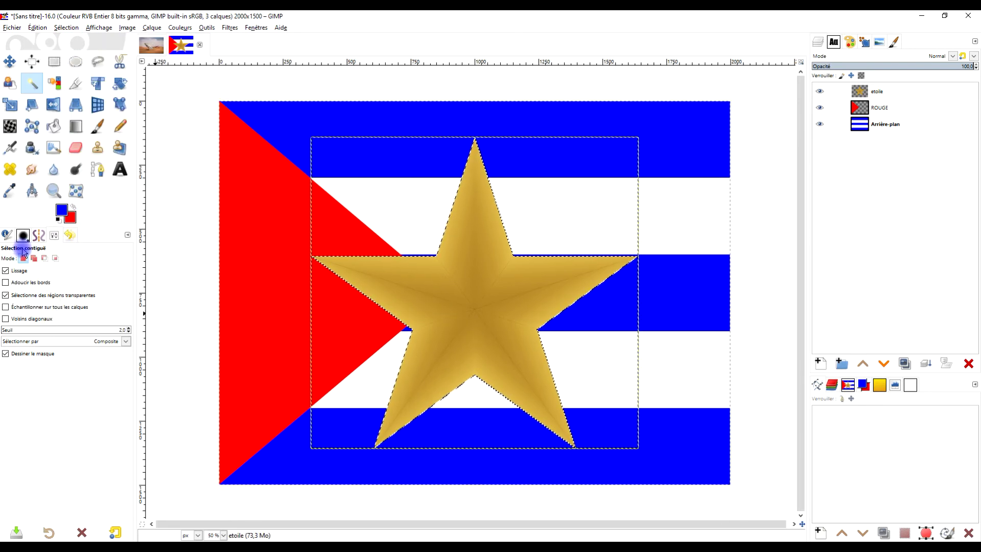
pyautogui.click(59, 222)
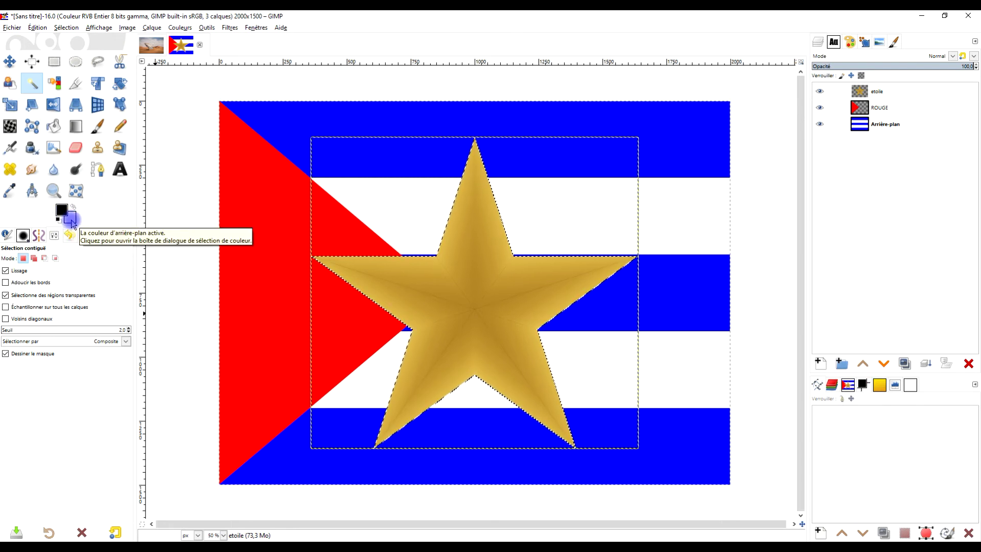
pyautogui.moveTo(72, 223); pyautogui.dragTo(447, 238)
pyautogui.moveTo(521, 313); pyautogui.dragTo(521, 312)
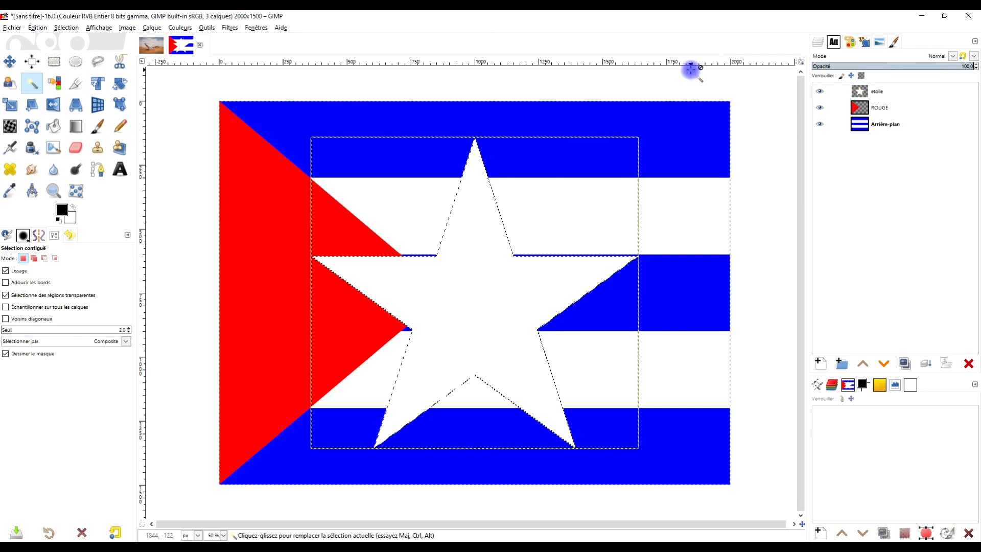
# Clear the selection and scale the white star proportionally to about 480 px wide, placing it inside the red triangle
pyautogui.click(48, 58)
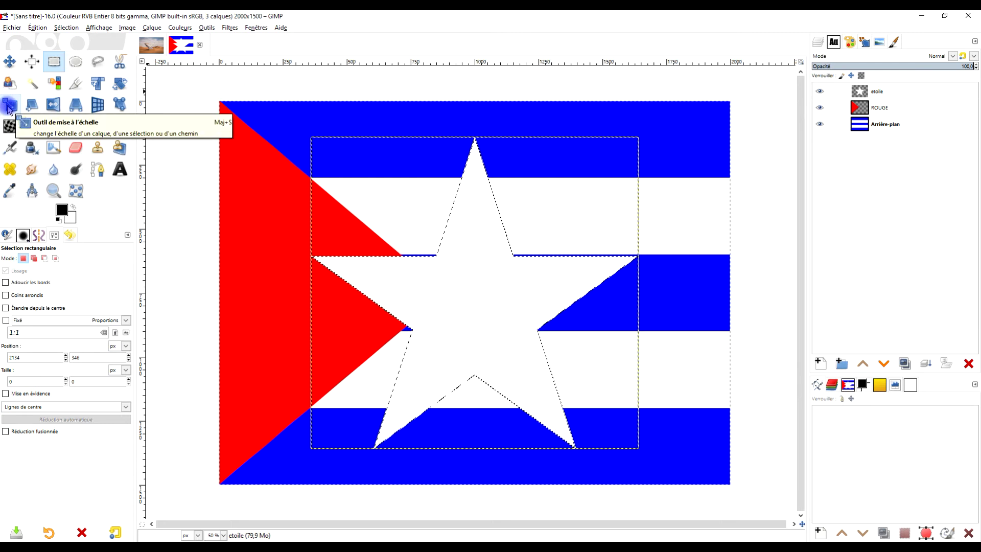
pyautogui.click(8, 106)
pyautogui.click(66, 27)
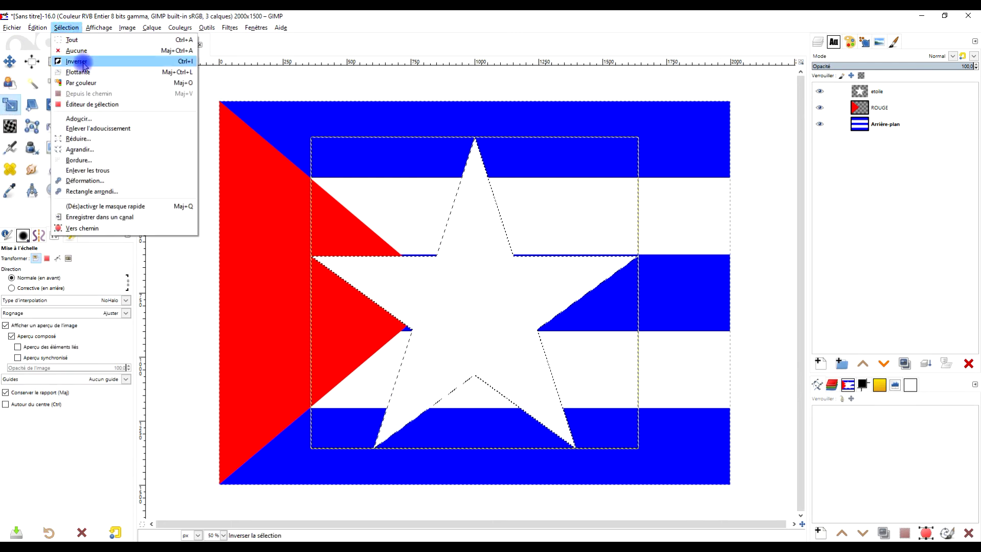
pyautogui.click(87, 51)
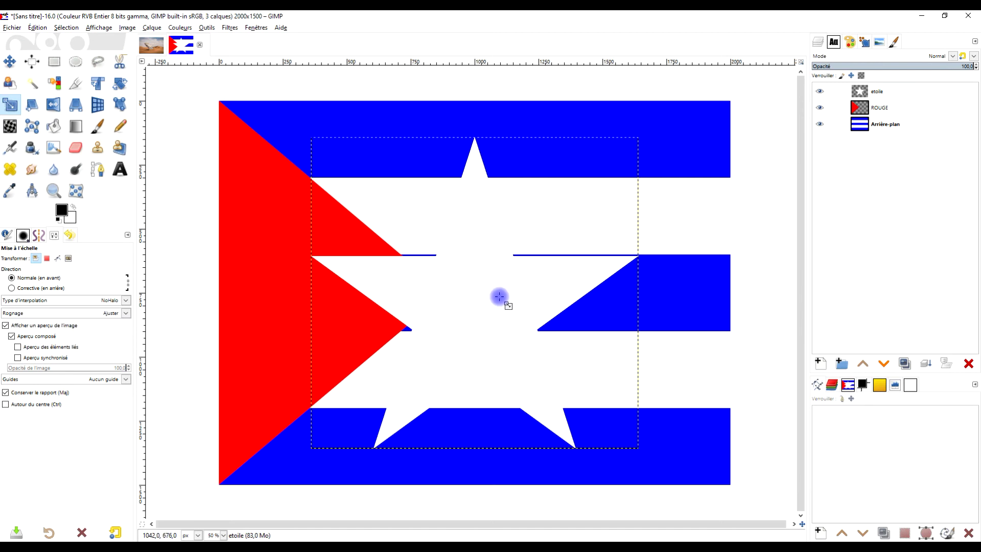
pyautogui.click(486, 299)
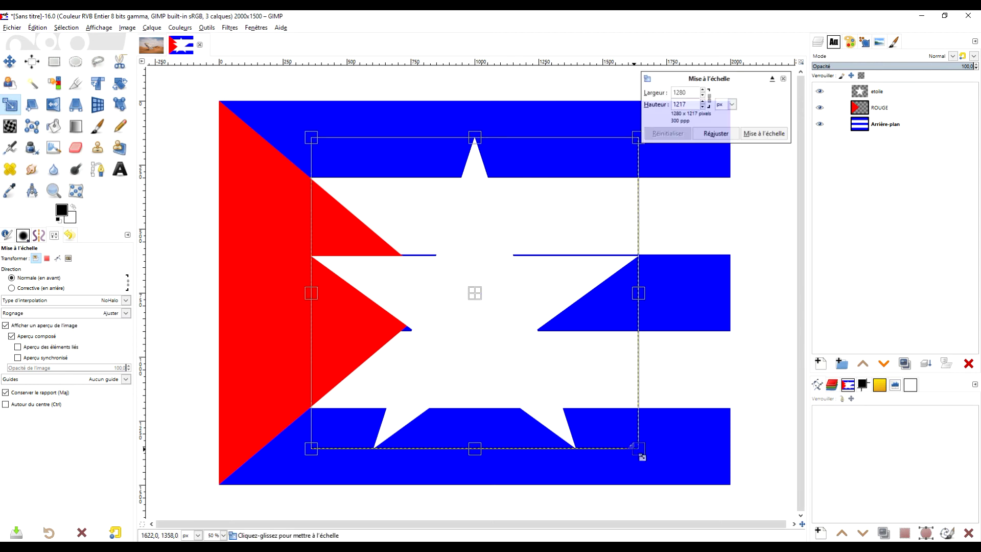
pyautogui.moveTo(637, 449); pyautogui.dragTo(485, 309)
pyautogui.moveTo(399, 221); pyautogui.dragTo(303, 285)
pyautogui.moveTo(399, 376); pyautogui.dragTo(341, 322)
pyautogui.moveTo(276, 259); pyautogui.dragTo(313, 286)
pyautogui.click(764, 135)
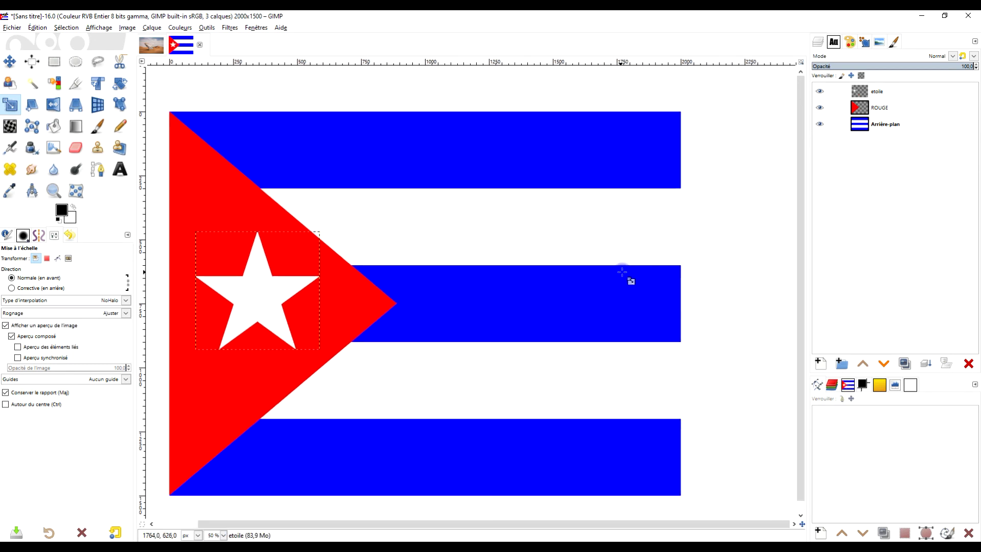
# Centre the star in the red triangle and match the "etoile" layer's boundaries to the image dimensions
pyautogui.rightClick(857, 91)
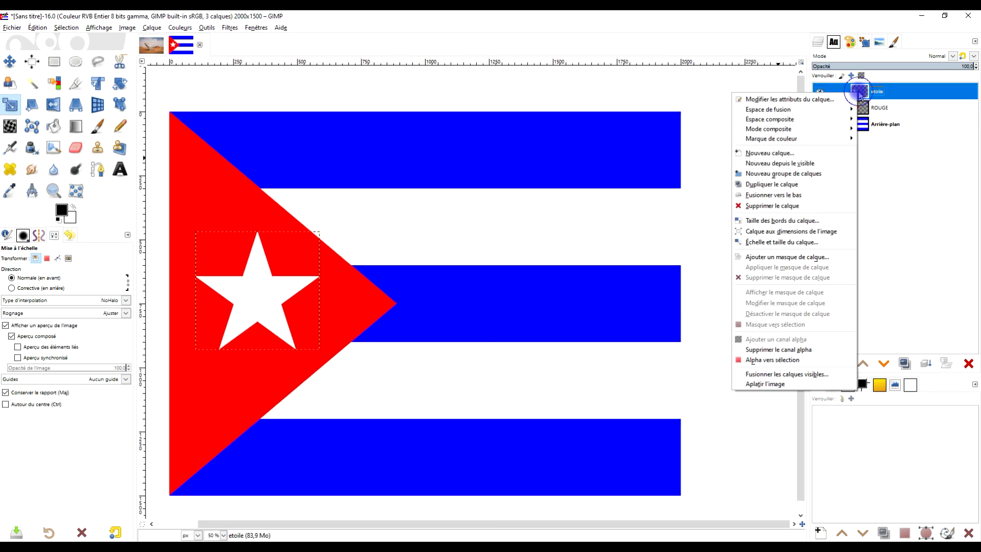
pyautogui.click(828, 233)
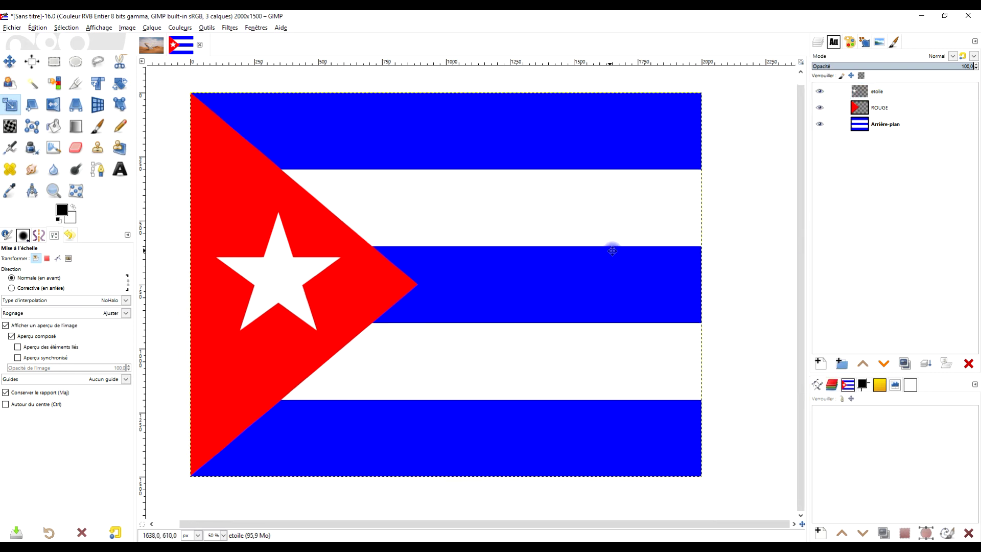
pyautogui.click(10, 62)
pyautogui.moveTo(276, 258); pyautogui.dragTo(295, 273)
pyautogui.rightClick(861, 91)
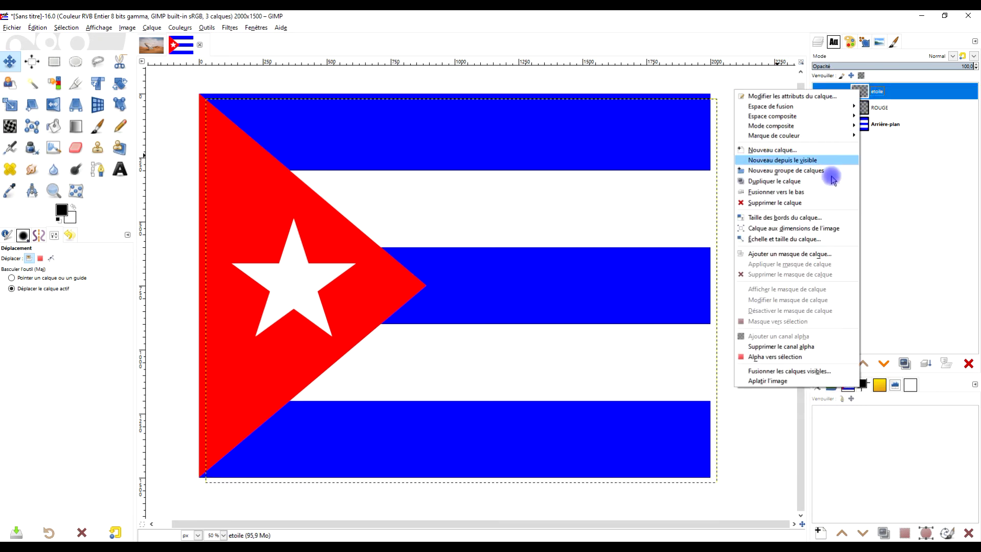
pyautogui.click(819, 228)
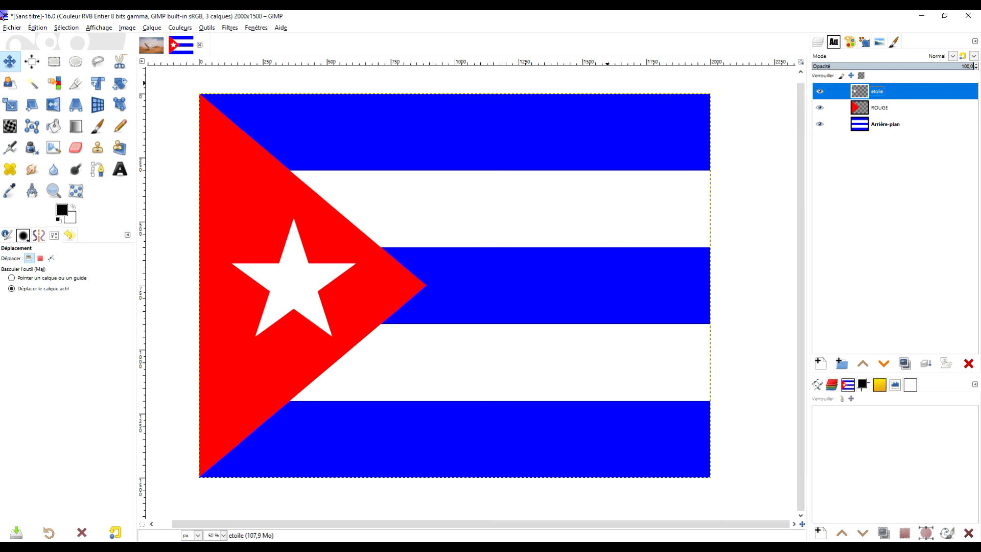
# Open che-34554.png from the 00-TEMP folder as a new layer above the flag
pyautogui.click(13, 27)
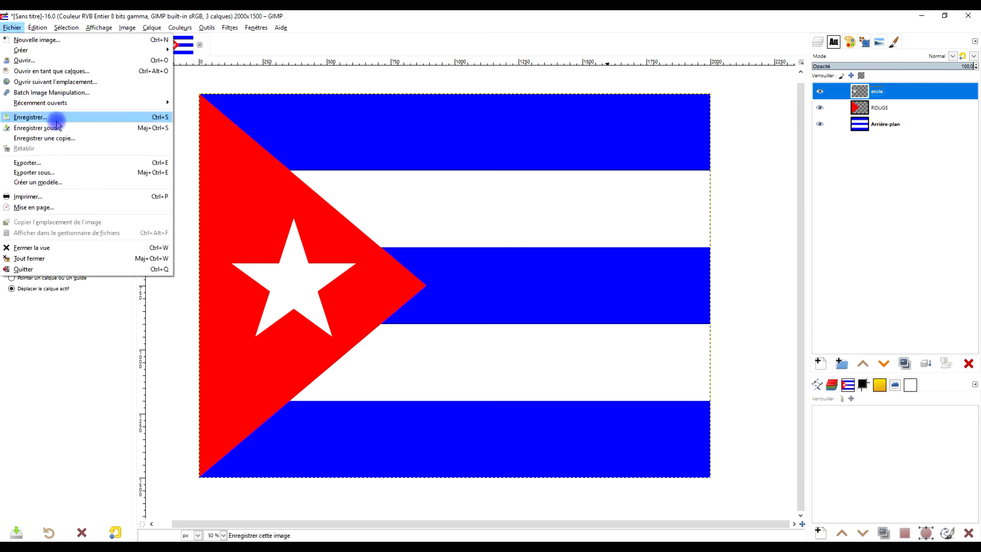
pyautogui.click(56, 73)
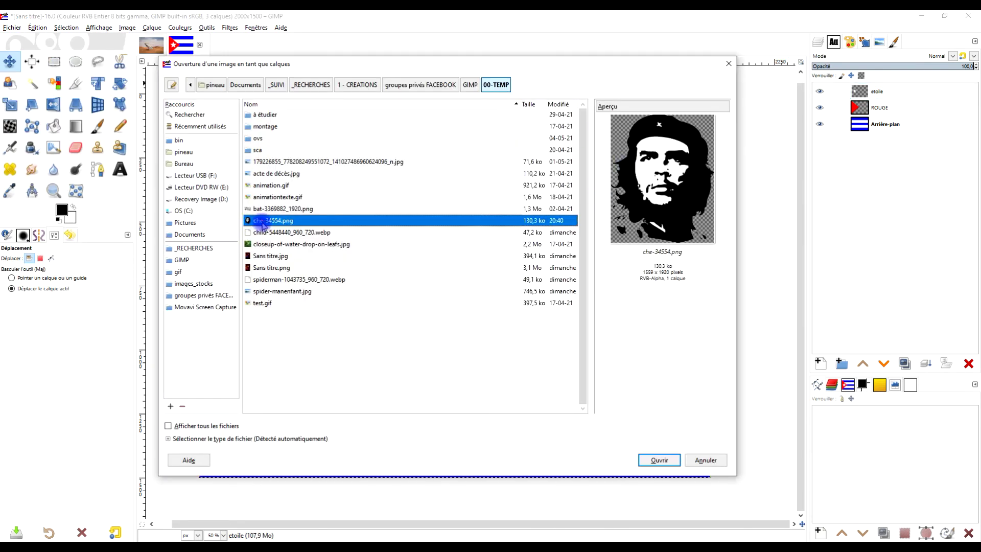
pyautogui.click(659, 460)
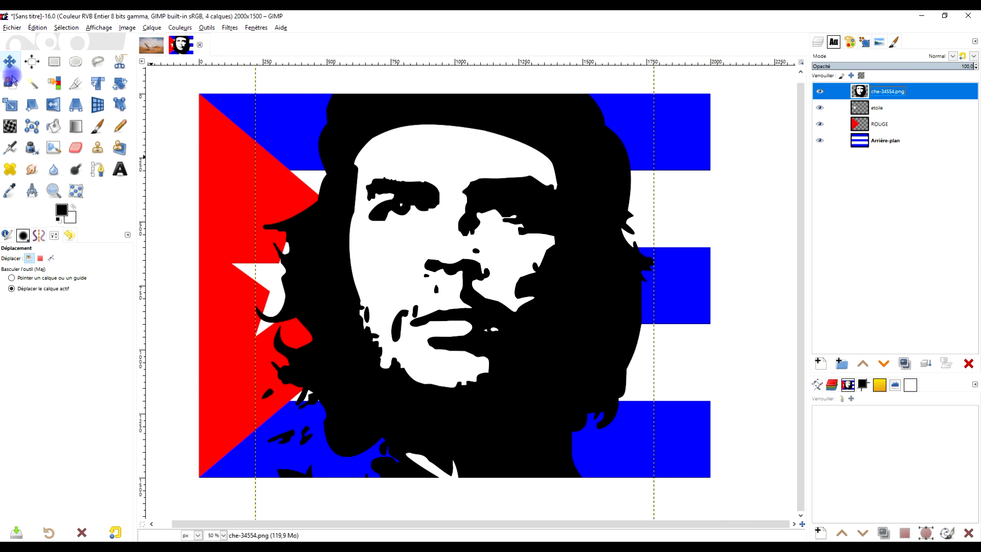
# Scale the Che portrait layer proportionally to 1081 × 1331 px, positioned near the middle of the flag
pyautogui.click(10, 109)
pyautogui.click(485, 176)
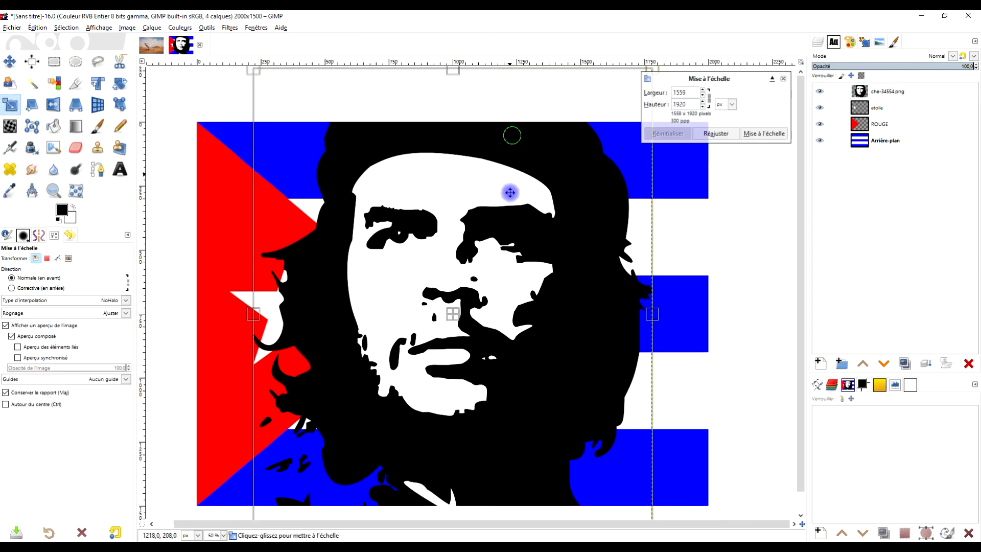
pyautogui.scroll(3, 174, 108)
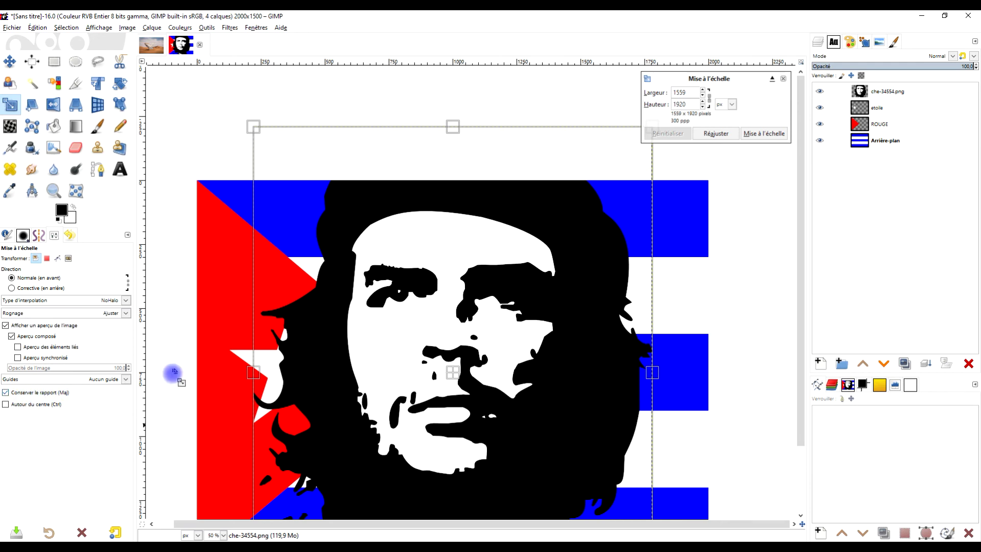
pyautogui.moveTo(253, 128); pyautogui.dragTo(488, 221)
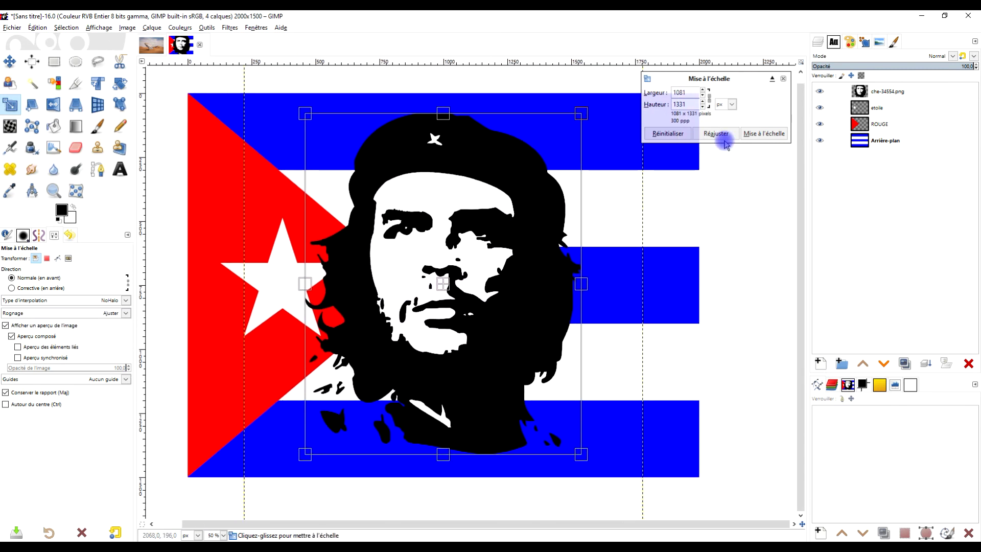
pyautogui.click(764, 133)
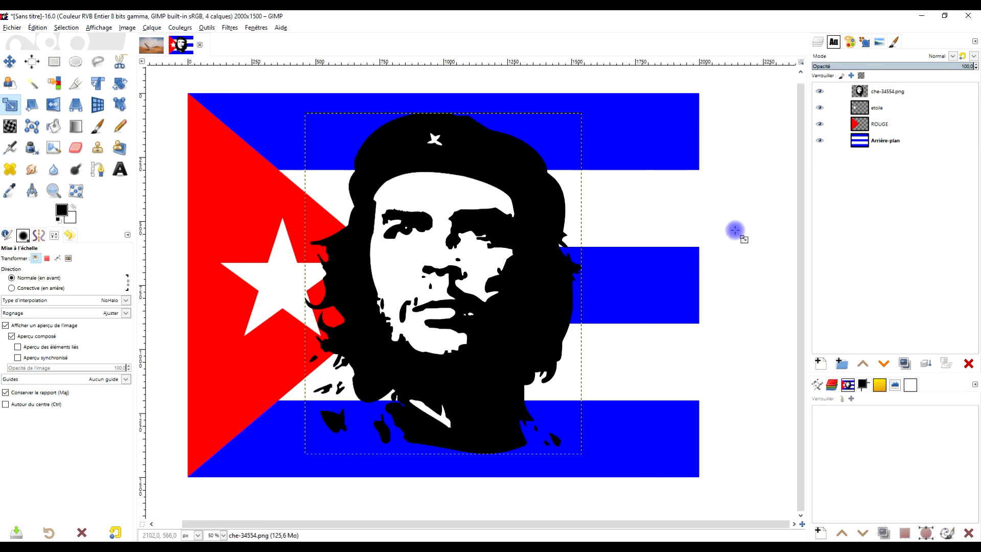
# Match the che-34554.png layer's boundaries to the image dimensions
pyautogui.rightClick(861, 90)
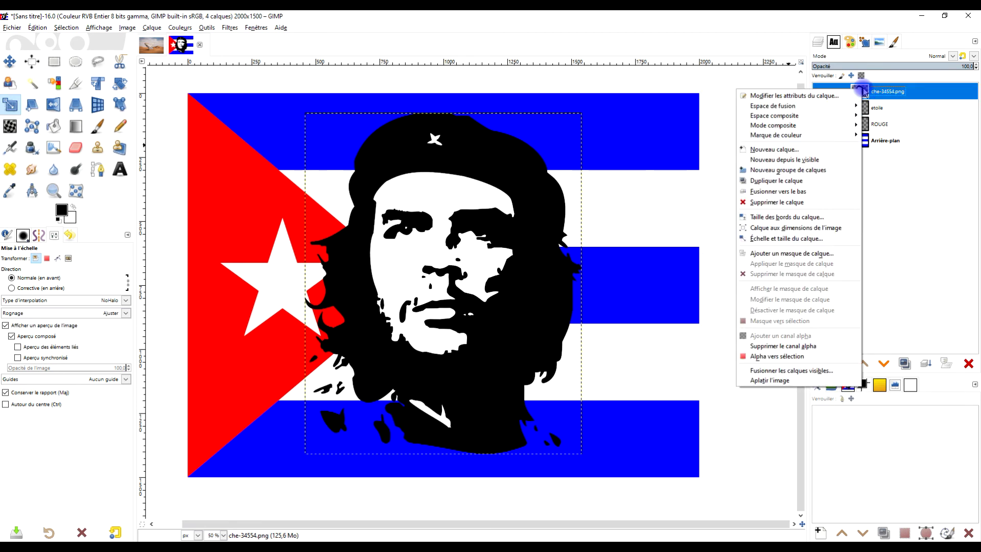
pyautogui.click(838, 227)
pyautogui.moveTo(643, 265); pyautogui.dragTo(665, 241)
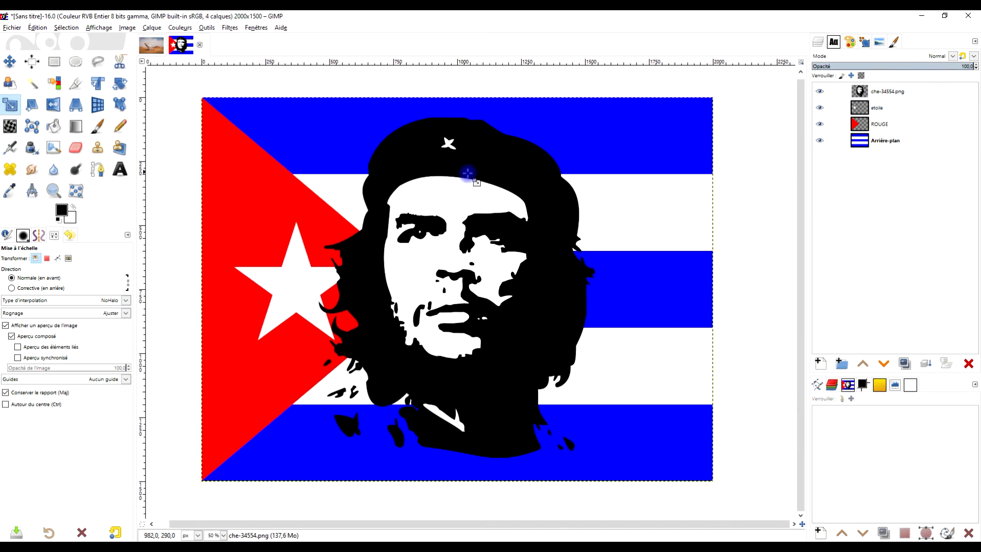
pyautogui.click(315, 287)
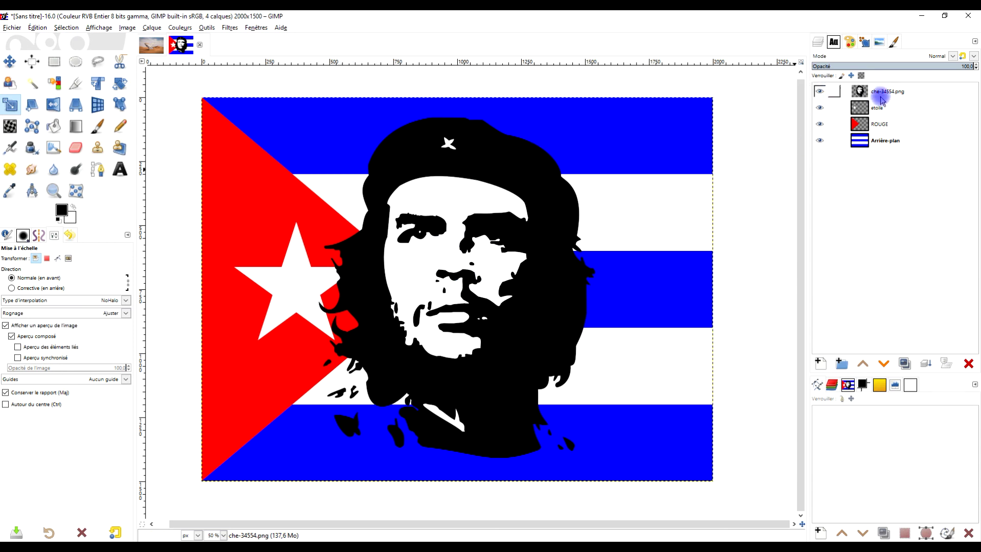
pyautogui.rightClick(857, 94)
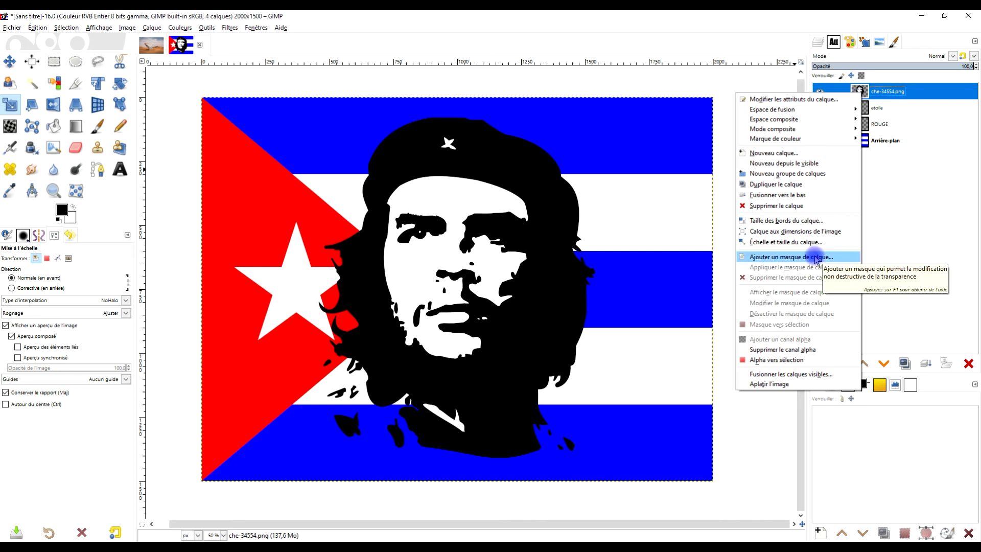
pyautogui.click(893, 207)
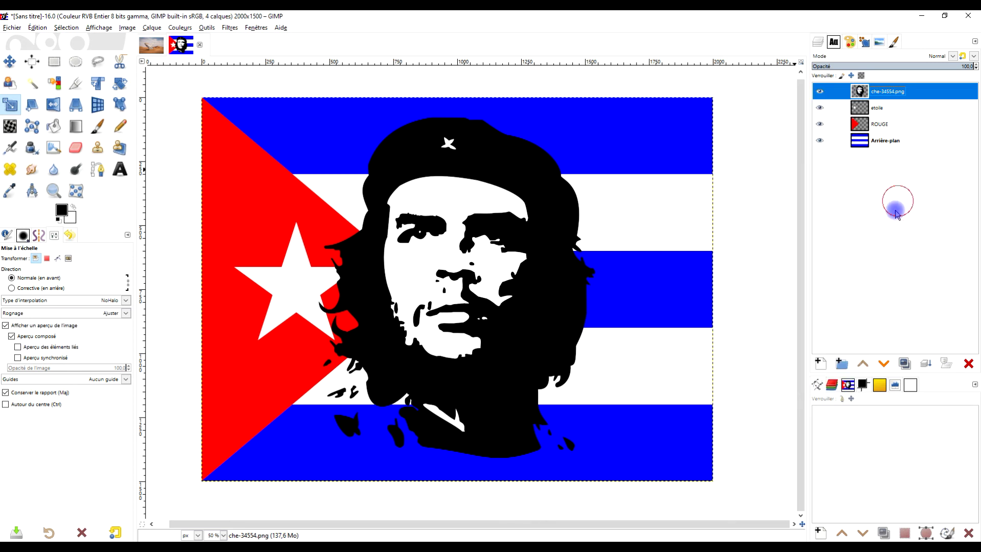
# Create a layer group at the top of the layer stack and place the che-34554.png layer inside it
pyautogui.click(842, 364)
pyautogui.click(902, 93)
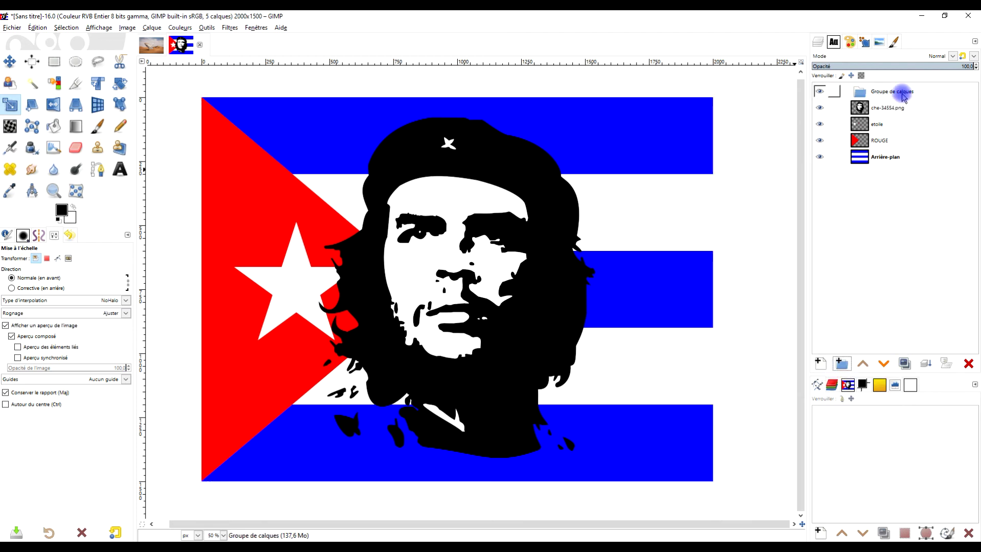
pyautogui.click(902, 93)
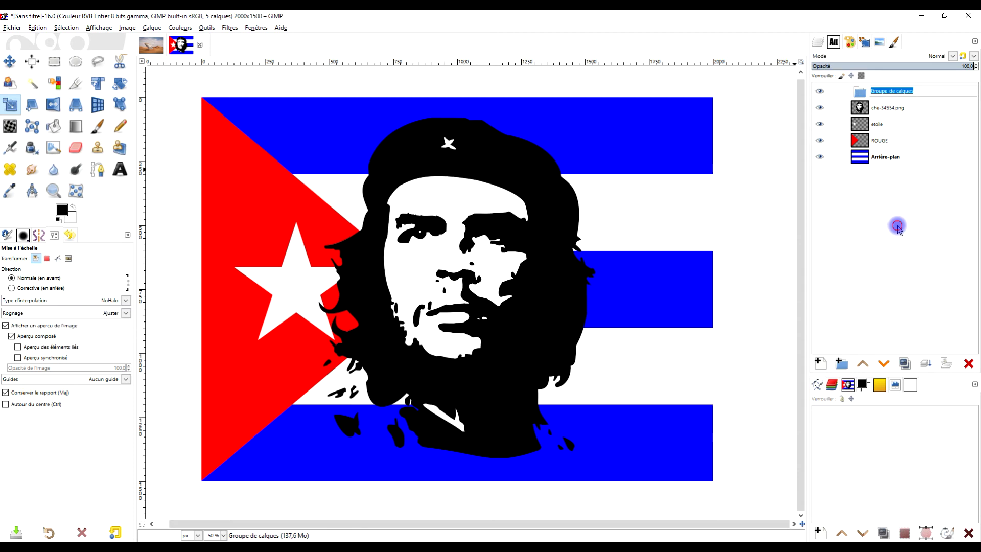
pyautogui.moveTo(863, 110)
pyautogui.mouseDown()
pyautogui.moveTo(863, 96)
pyautogui.moveTo(863, 108)
pyautogui.mouseUp()
pyautogui.rightClick(864, 108)
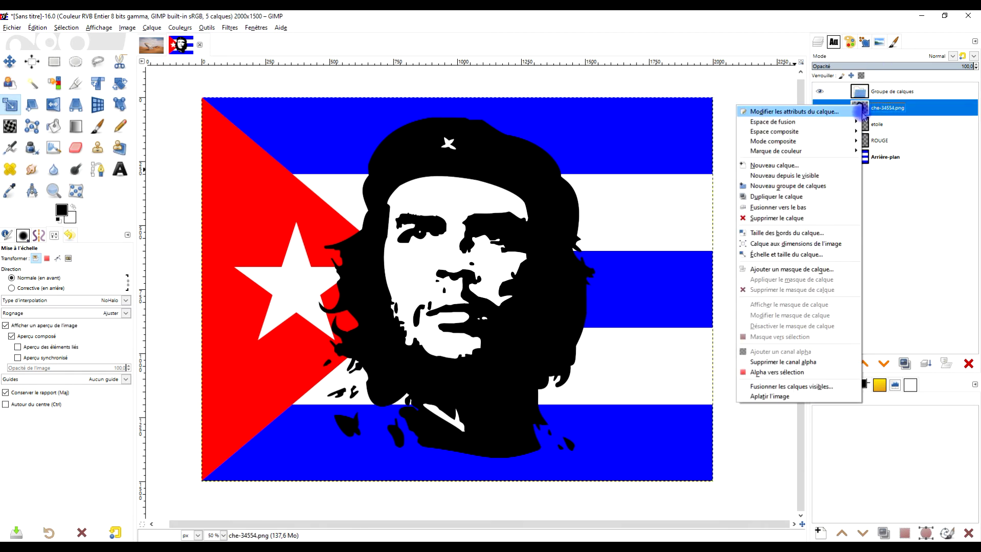
pyautogui.doubleClick(893, 113)
pyautogui.moveTo(868, 93); pyautogui.dragTo(869, 93)
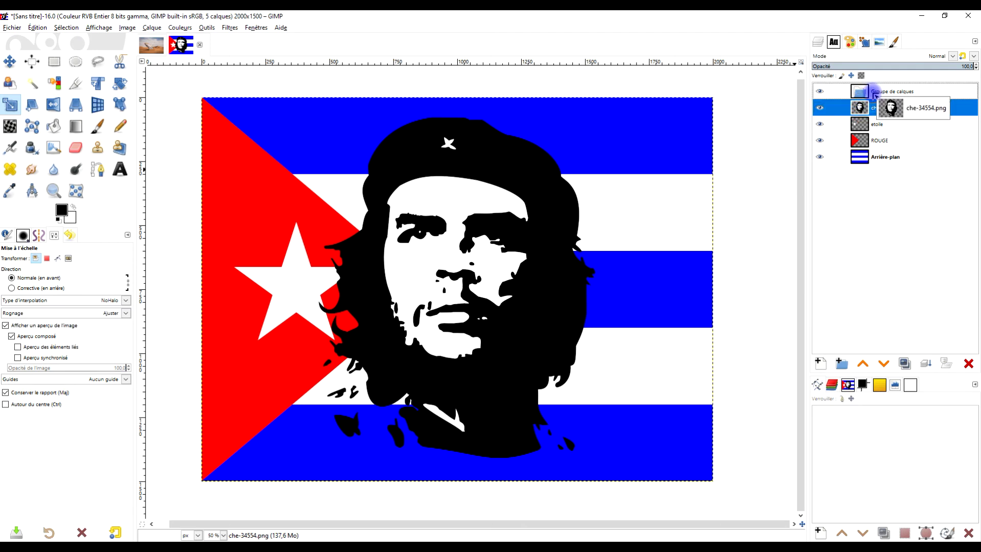
pyautogui.hotkey('ctrl', 'z')
# Add a layer mask to the layer group, initialised to white (full opacity)
pyautogui.rightClick(862, 97)
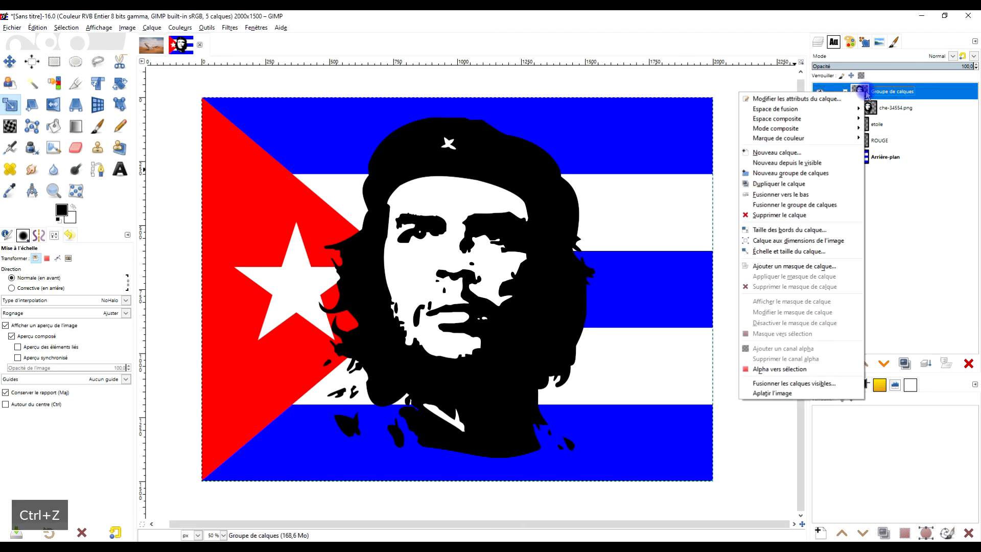
pyautogui.click(822, 268)
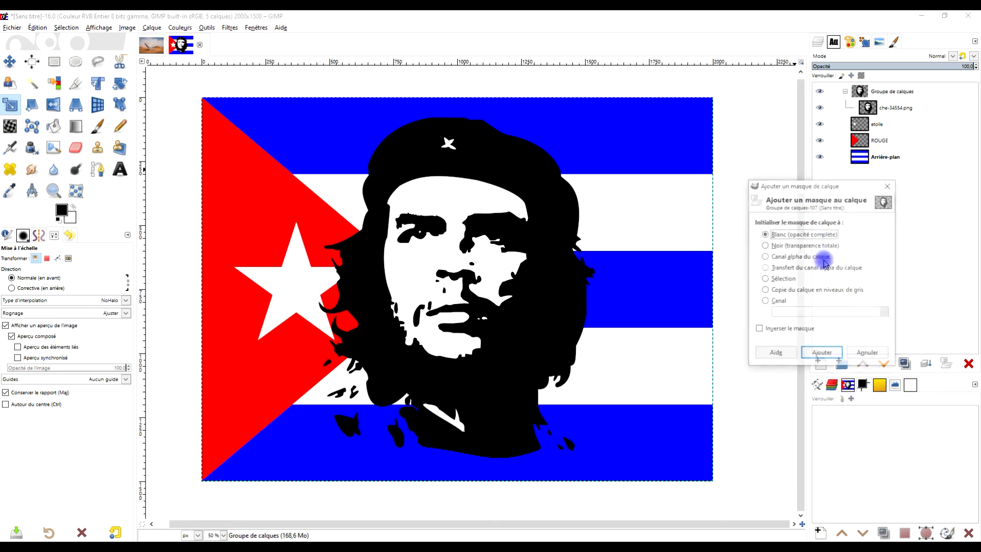
pyautogui.click(829, 353)
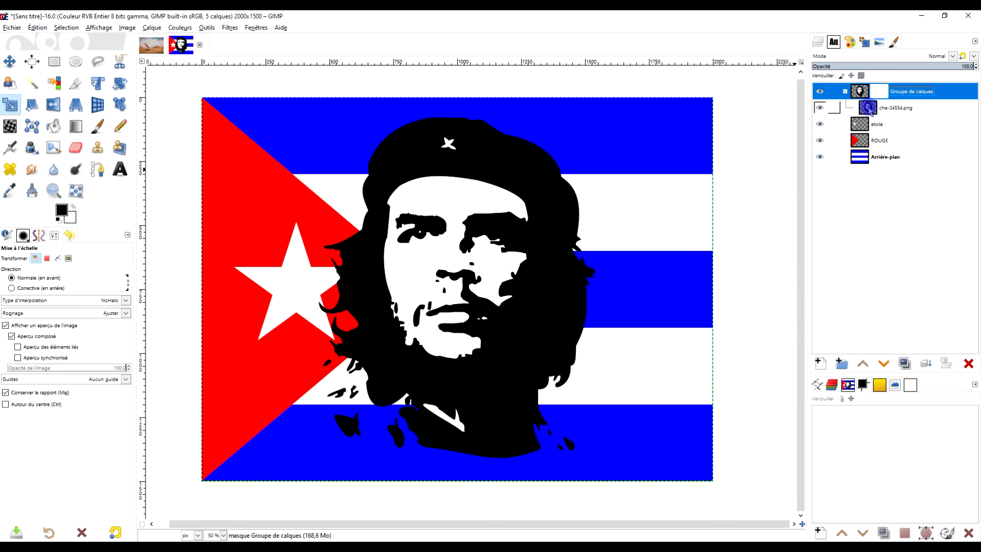
# Copy the che-34554.png layer's content into the layer group's mask and anchor the floating selection
pyautogui.click(870, 111)
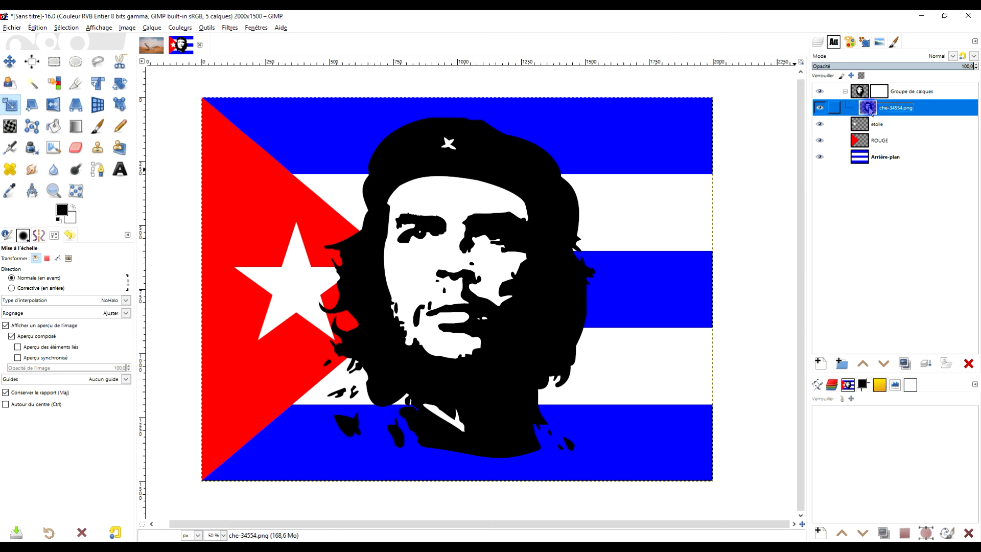
pyautogui.click(40, 28)
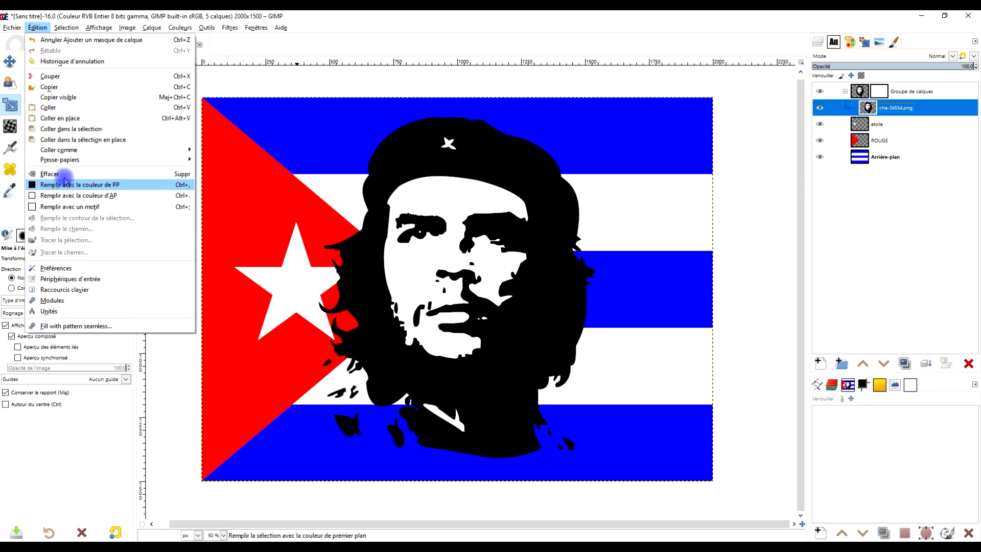
pyautogui.click(52, 88)
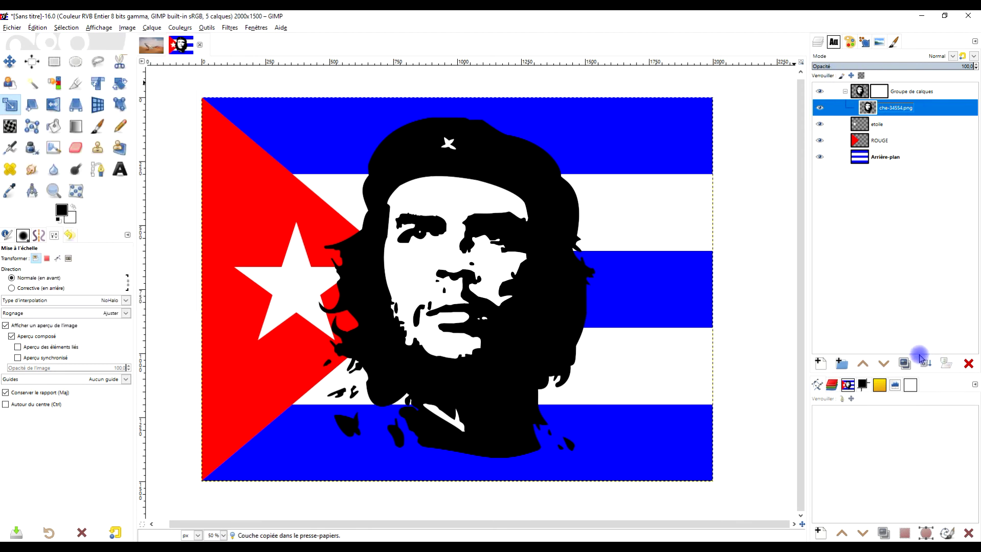
pyautogui.click(881, 93)
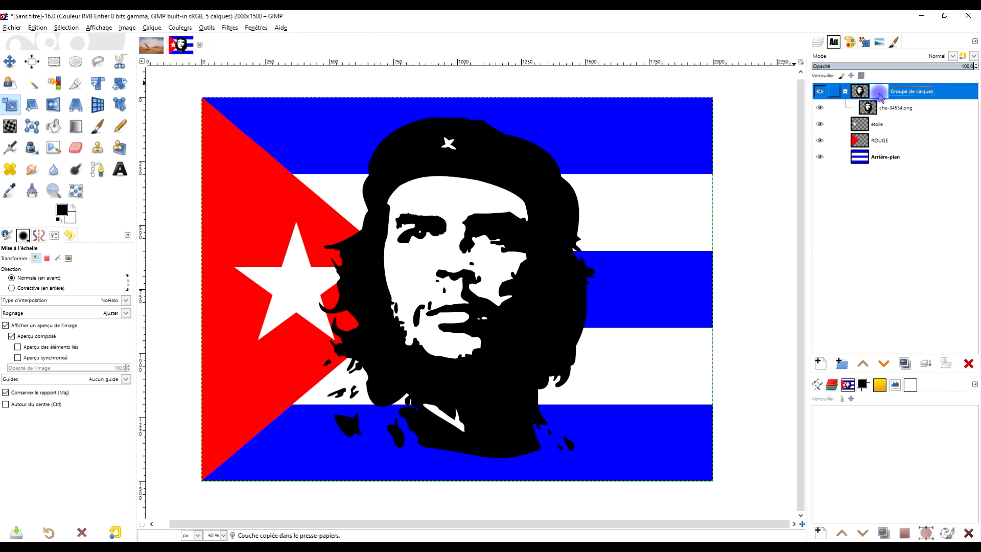
pyautogui.hotkey('ctrl', 'v')
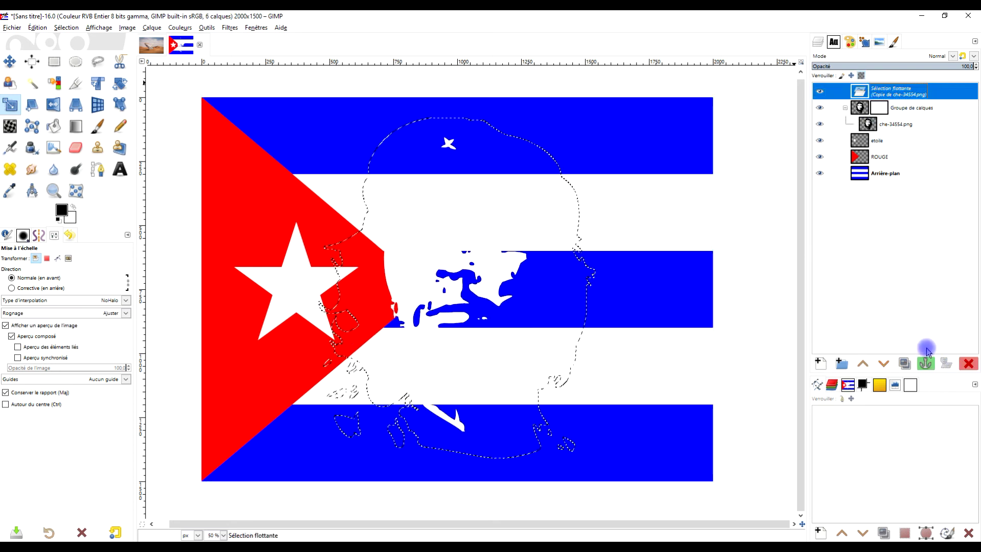
pyautogui.click(925, 364)
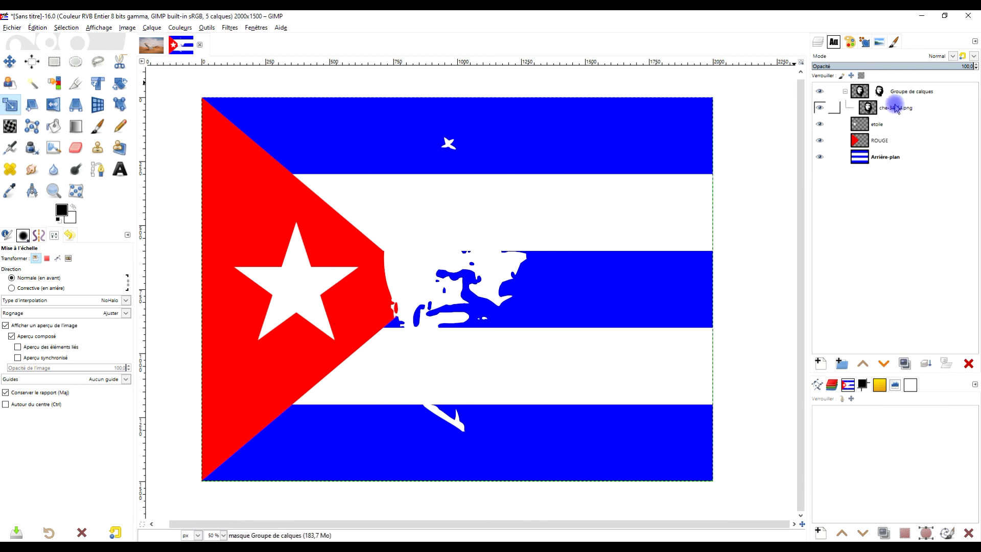
# Invert the colours of the layer group's mask and check the portrait by toggling the che-34554.png layer's visibility
pyautogui.click(880, 93)
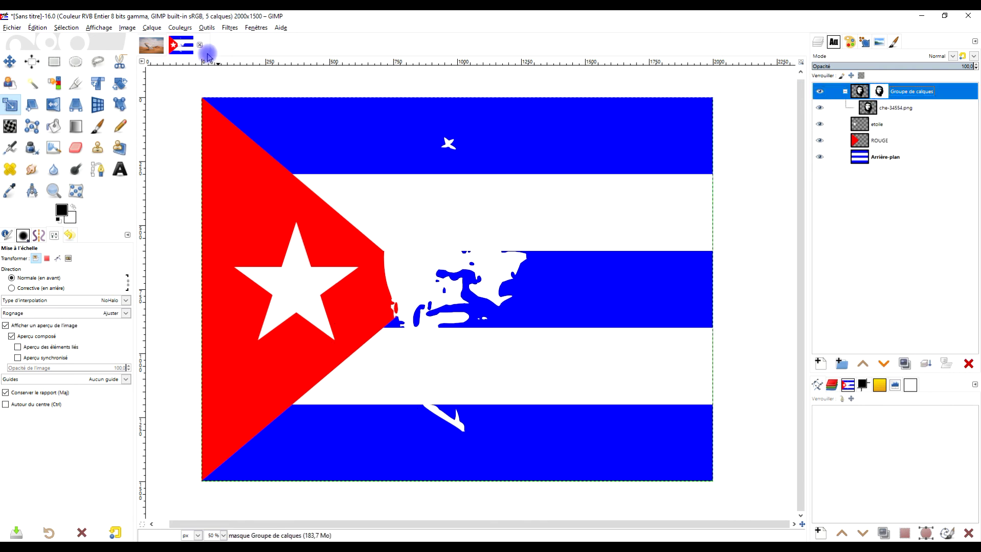
pyautogui.click(179, 27)
pyautogui.click(199, 152)
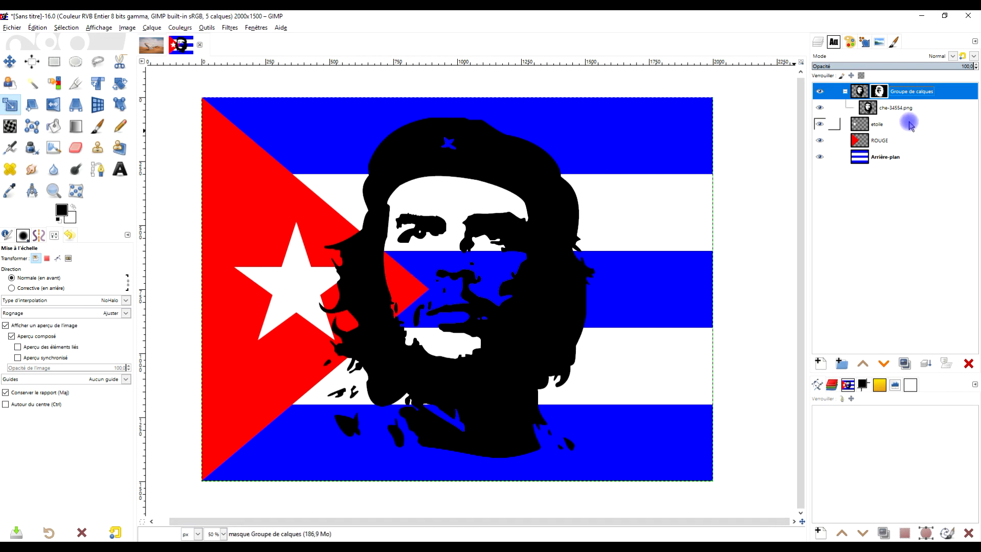
pyautogui.click(819, 108)
pyautogui.click(818, 108)
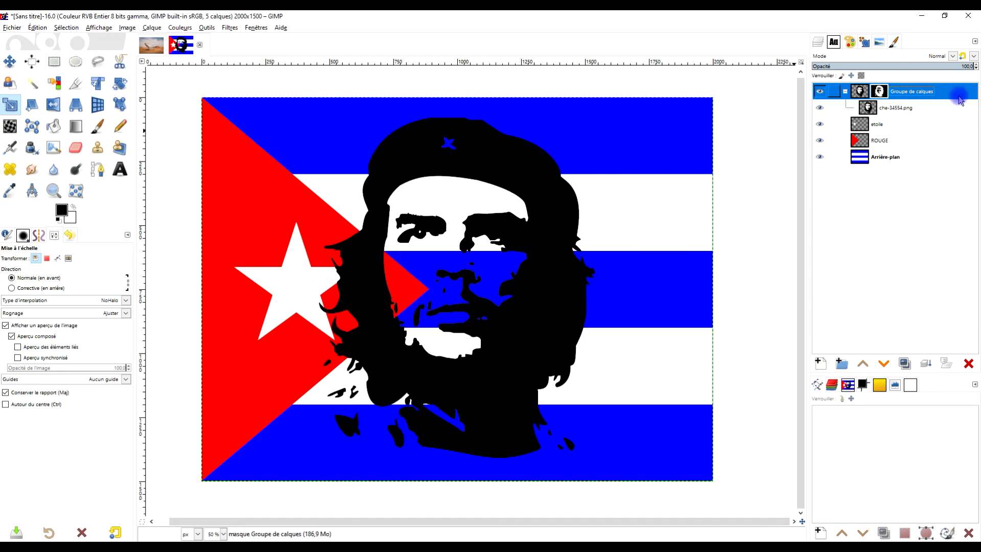
# Try moving the Arrière-plan layer with the Move tool, and undo the displacement
pyautogui.click(19, 56)
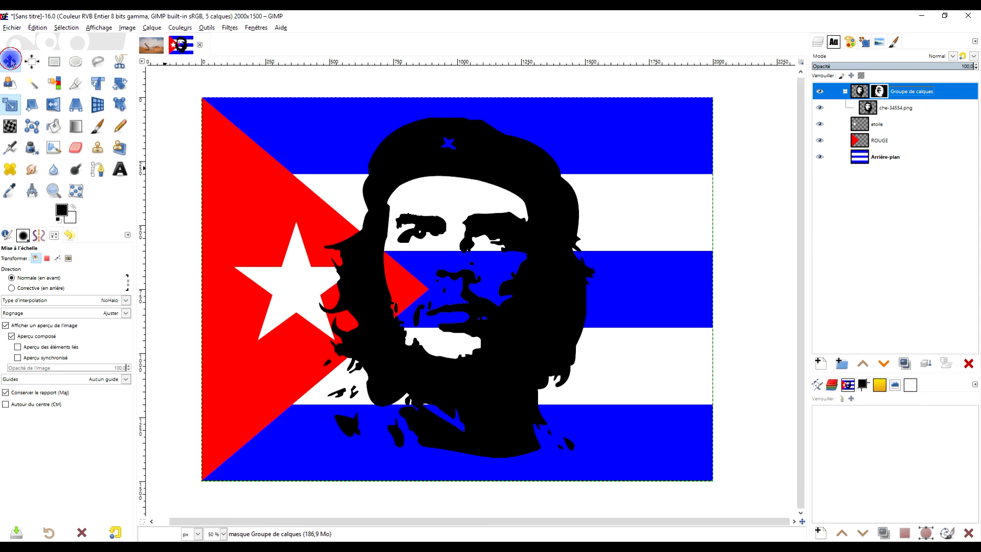
pyautogui.click(837, 157)
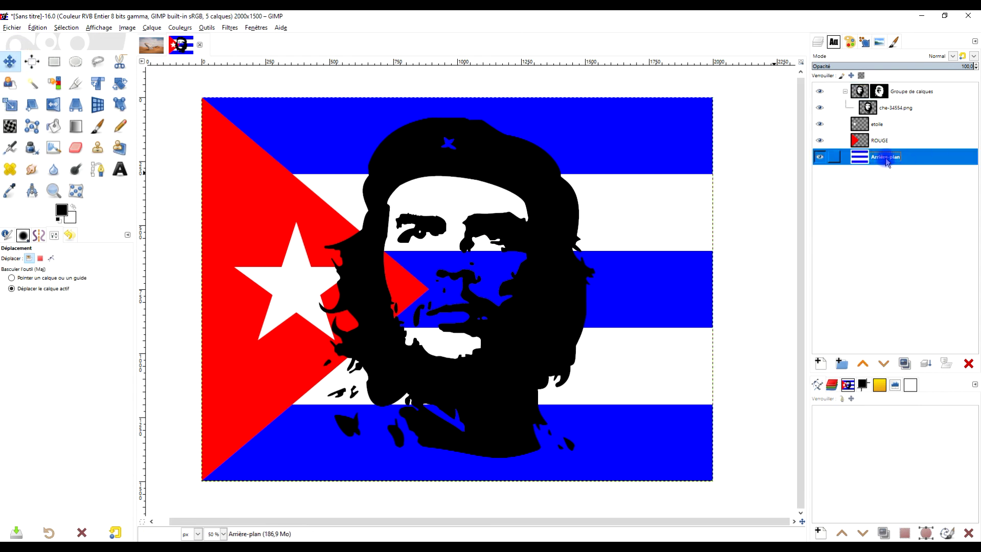
pyautogui.click(636, 184)
pyautogui.moveTo(634, 157); pyautogui.dragTo(621, 176)
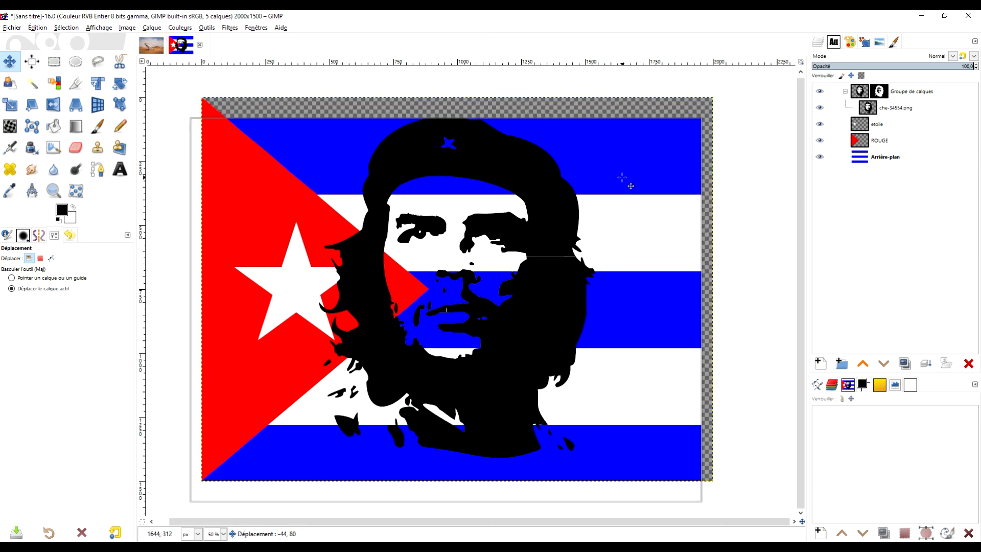
pyautogui.hotkey('ctrl', 'z')
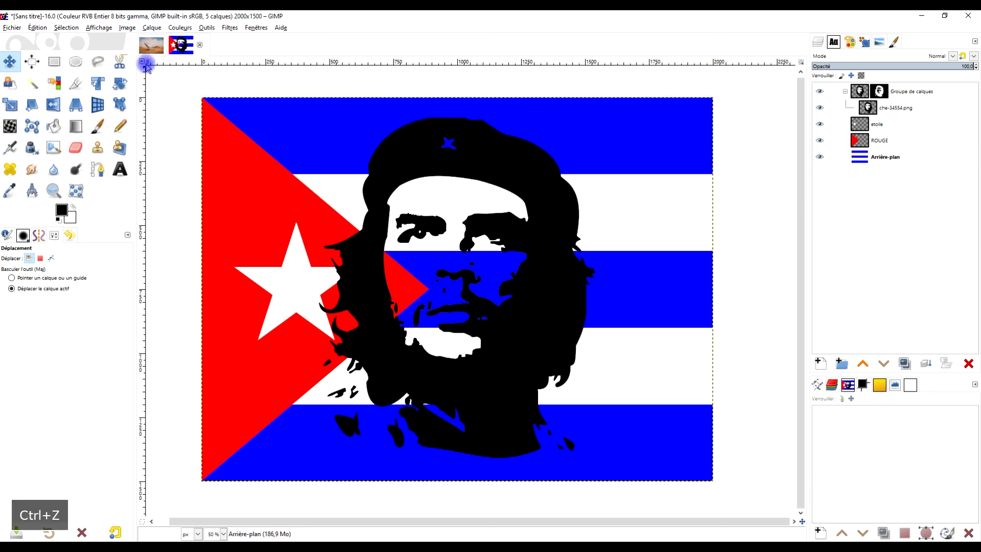
# Try inverting the colours of the Arrière-plan layer, and undo the inversion
pyautogui.click(180, 27)
pyautogui.click(188, 151)
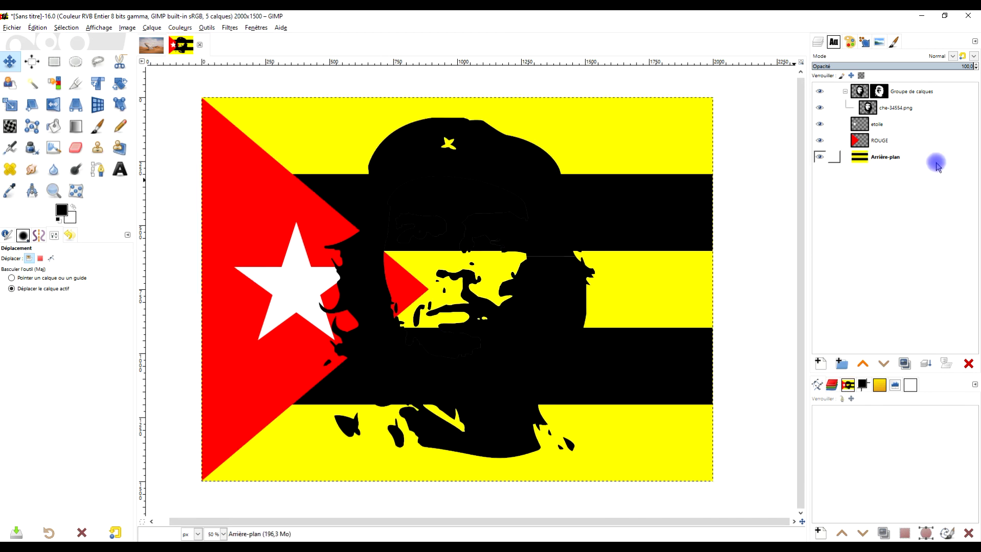
pyautogui.hotkey('ctrl', 'z')
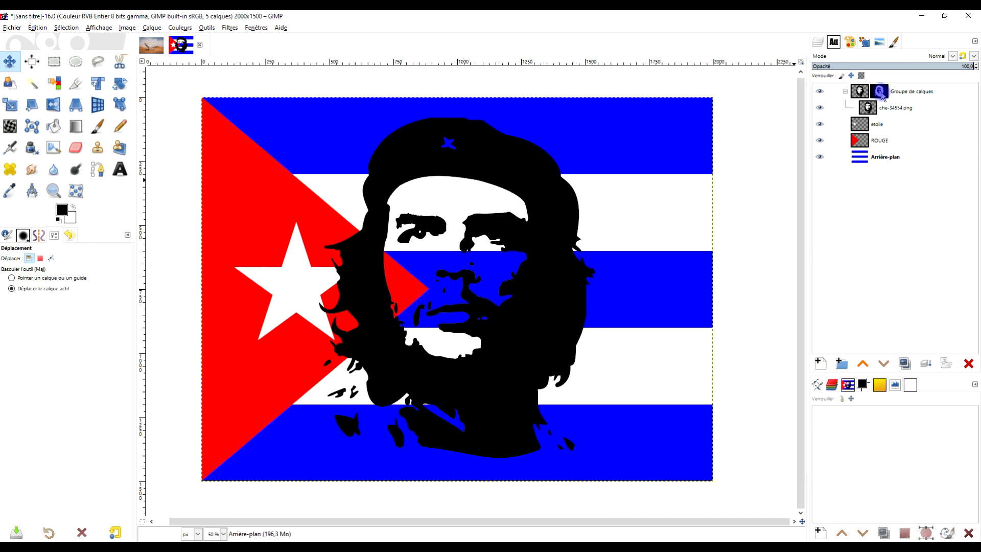
# Move che-34554.png out of the group to the bottom of the stack, and put etoile, ROUGE and Arrière-plan inside the group
pyautogui.click(874, 110)
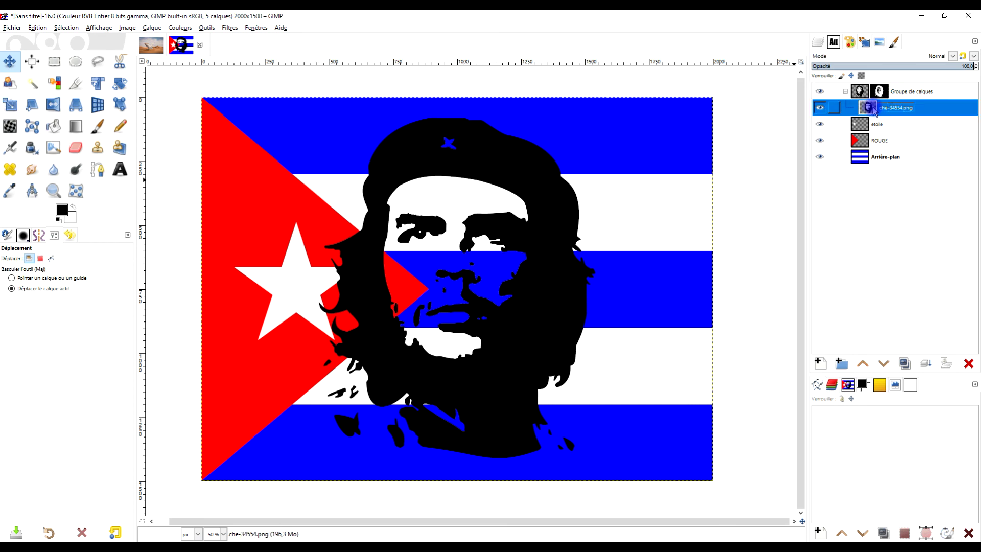
pyautogui.moveTo(873, 112); pyautogui.dragTo(865, 184)
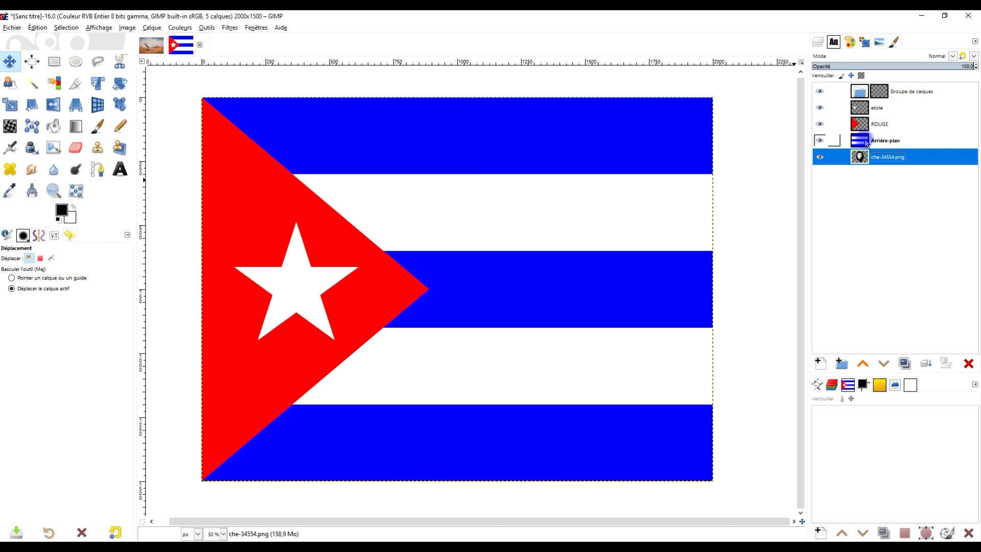
pyautogui.click(863, 142)
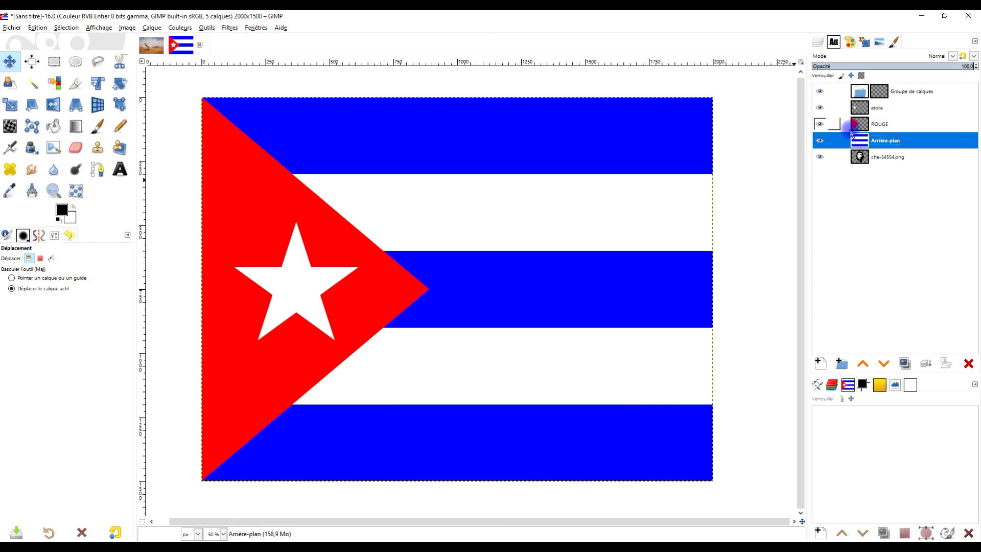
pyautogui.moveTo(863, 104); pyautogui.dragTo(877, 130)
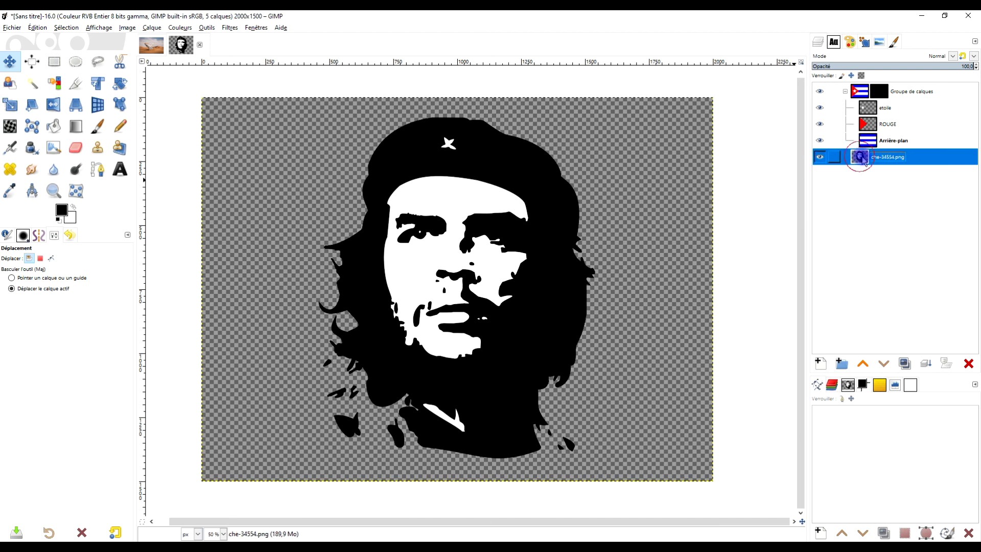
# Invert the layer group's black mask to white
pyautogui.click(879, 91)
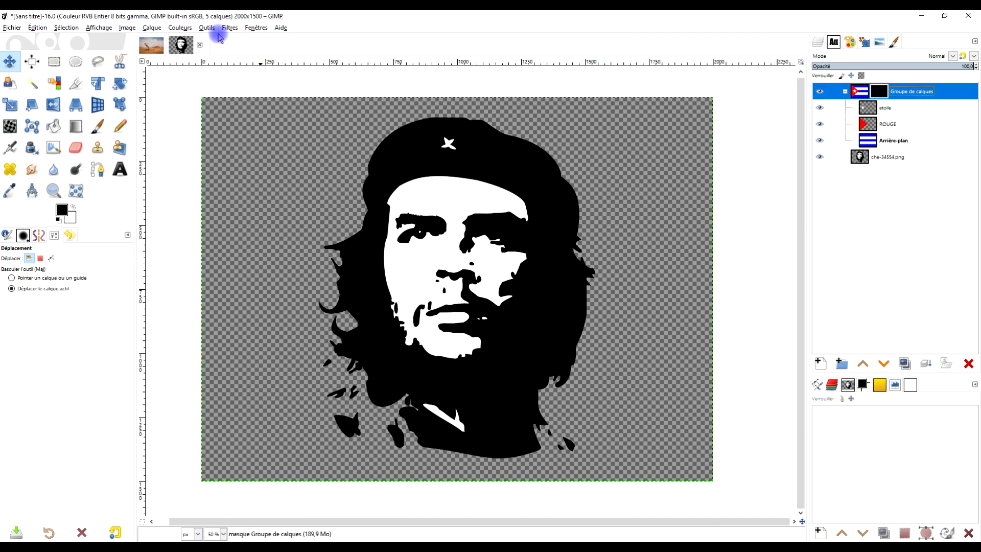
pyautogui.click(180, 28)
pyautogui.click(190, 152)
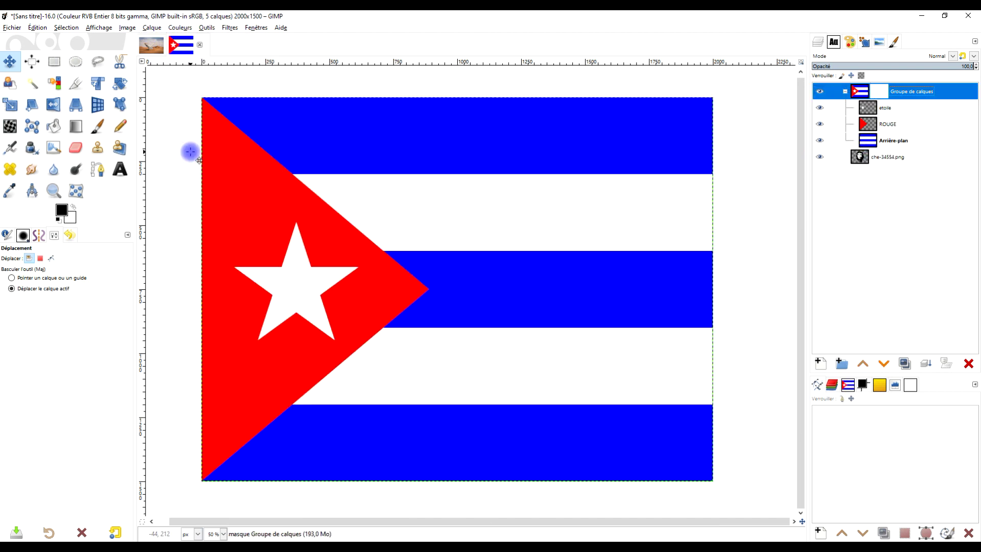
# Paste a copy of the che-34554.png layer into the flag group's mask, anchor it, and check the cut-out by toggling the portrait's visibility
pyautogui.click(860, 158)
pyautogui.moveTo(860, 158); pyautogui.dragTo(895, 154)
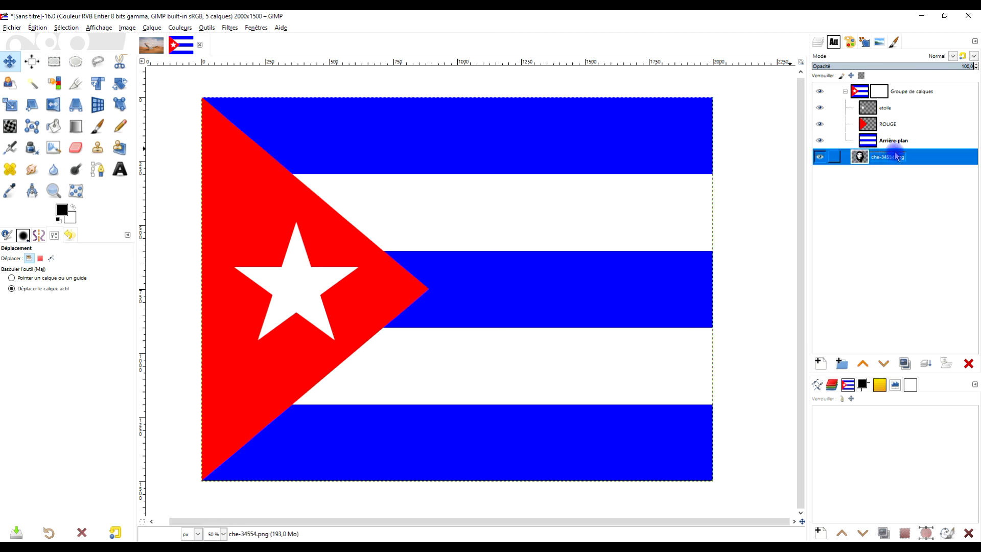
pyautogui.hotkey('ctrl', 'c')
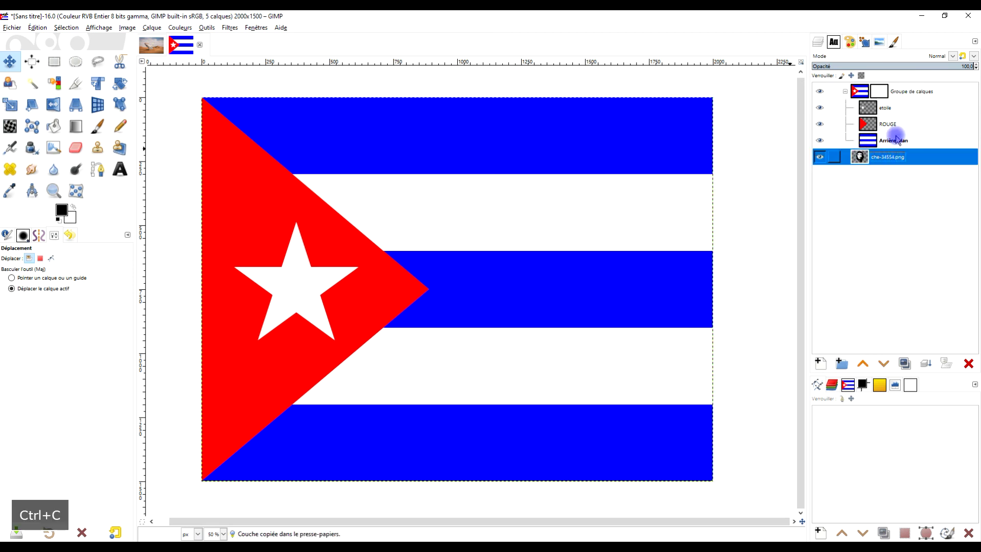
pyautogui.click(880, 92)
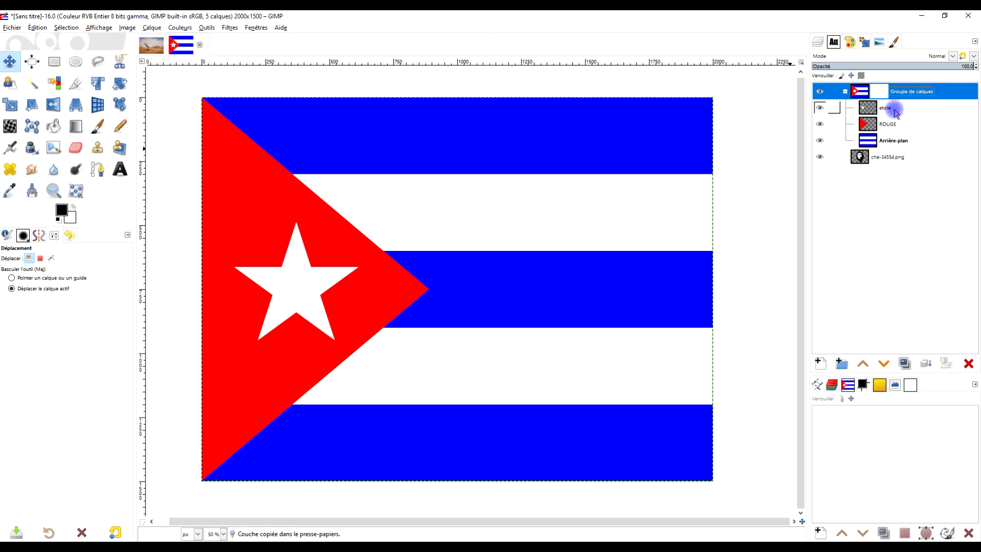
pyautogui.hotkey('ctrl', 'v')
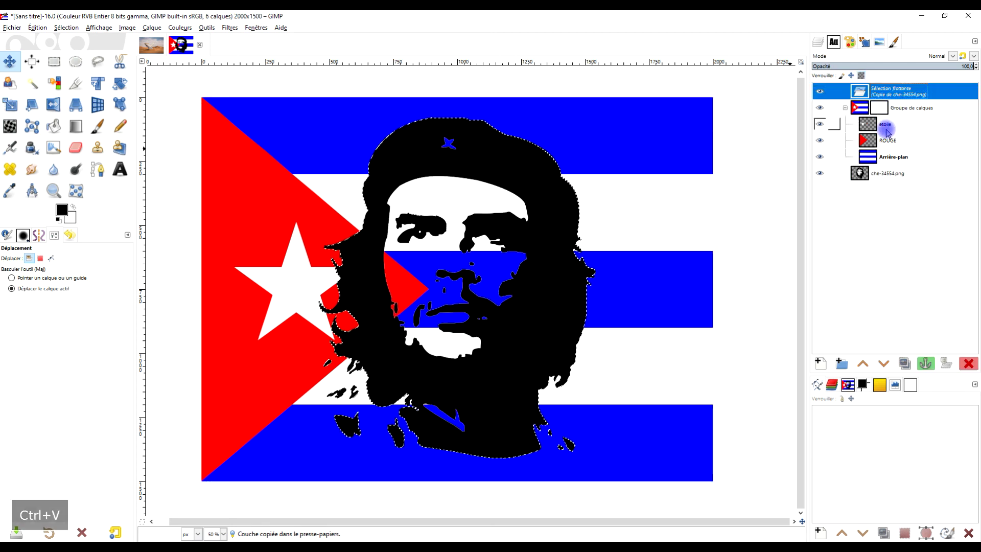
pyautogui.click(926, 363)
pyautogui.click(819, 158)
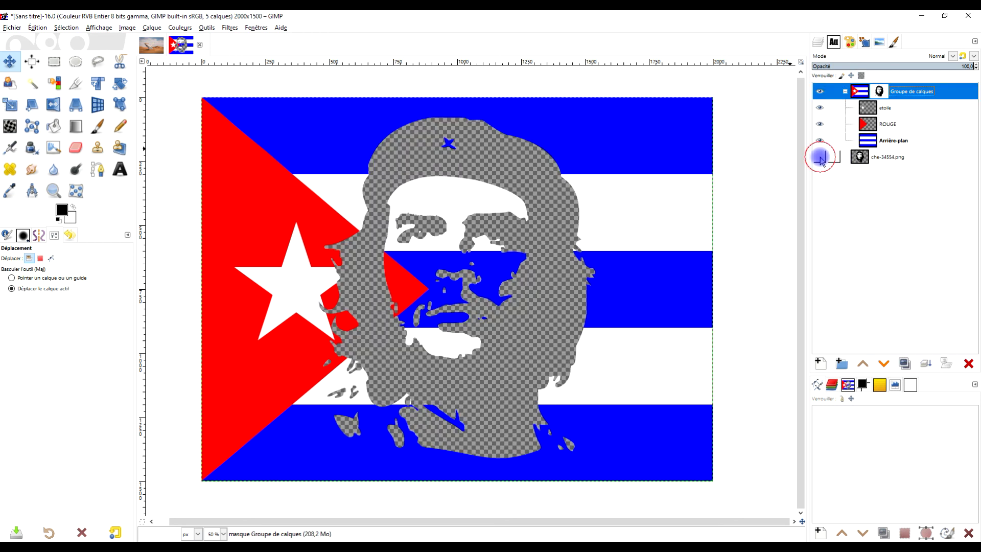
pyautogui.click(819, 157)
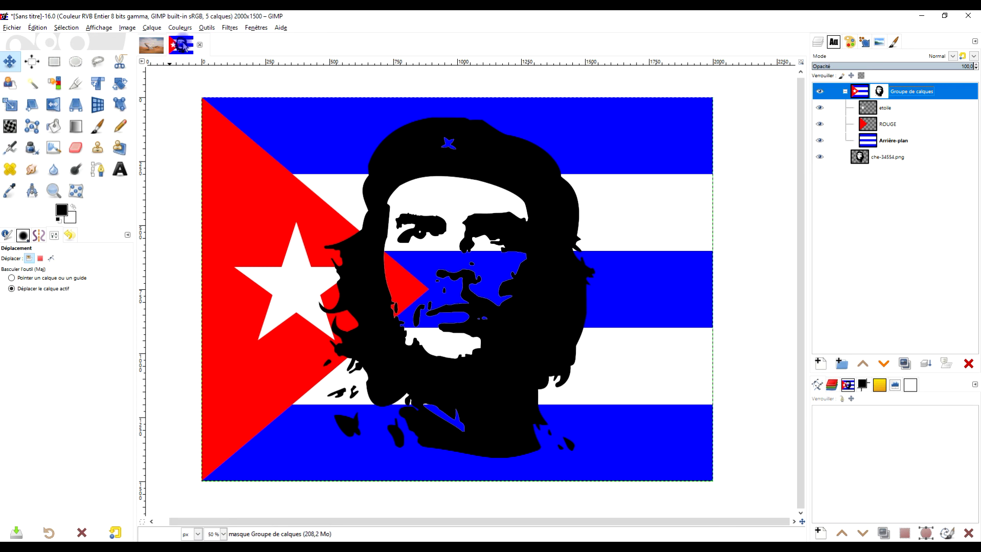
# Try inverting the flag group's mask and the Arrière-plan layer's colours, and undo both inversions
pyautogui.click(180, 28)
pyautogui.click(202, 151)
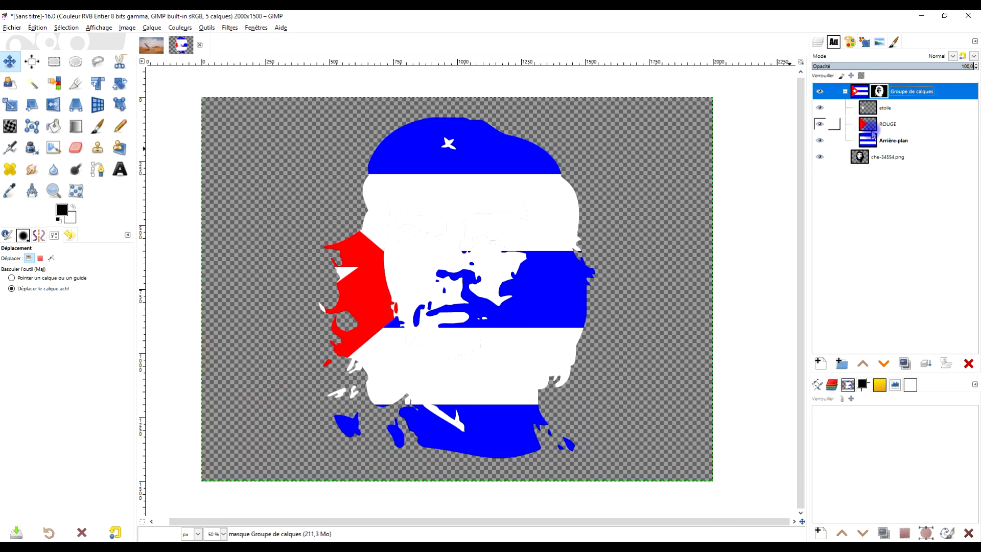
pyautogui.click(868, 141)
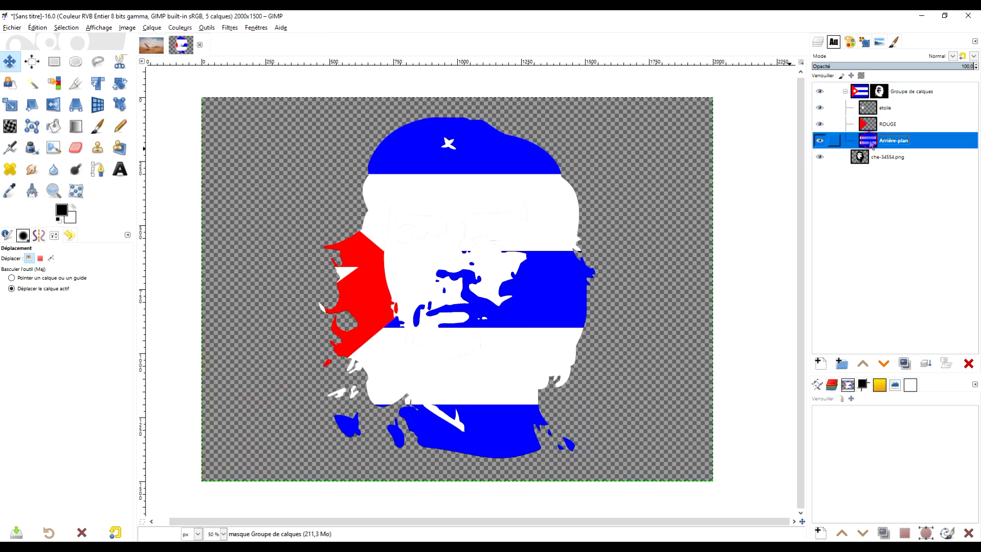
pyautogui.click(180, 27)
pyautogui.click(198, 152)
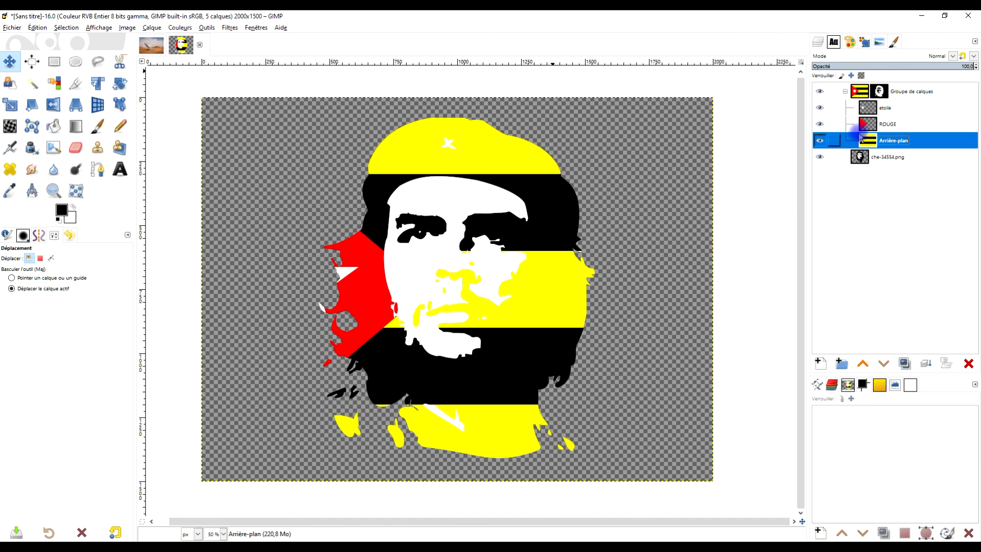
pyautogui.hotkey('ctrl', 'z')
pyautogui.hotkey('ctrl', 'z')
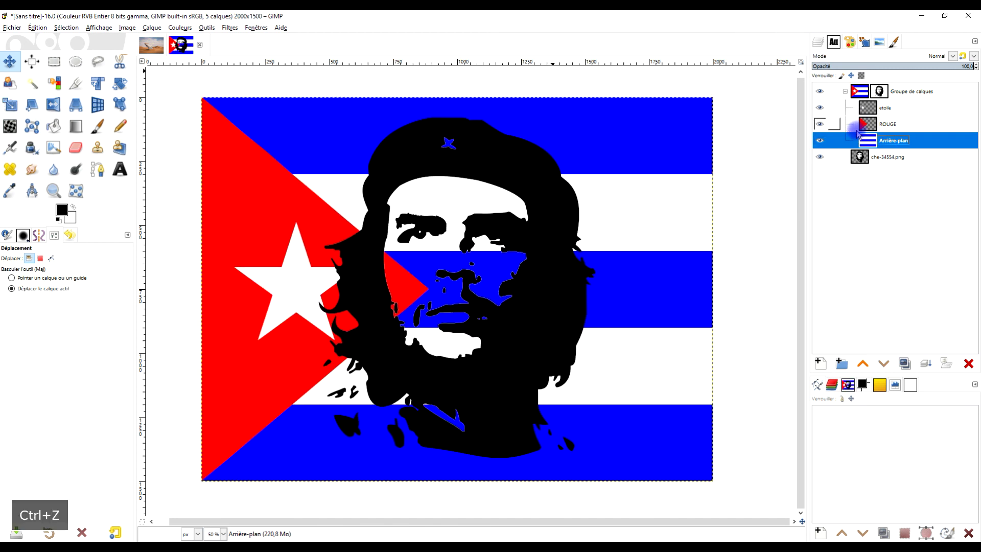